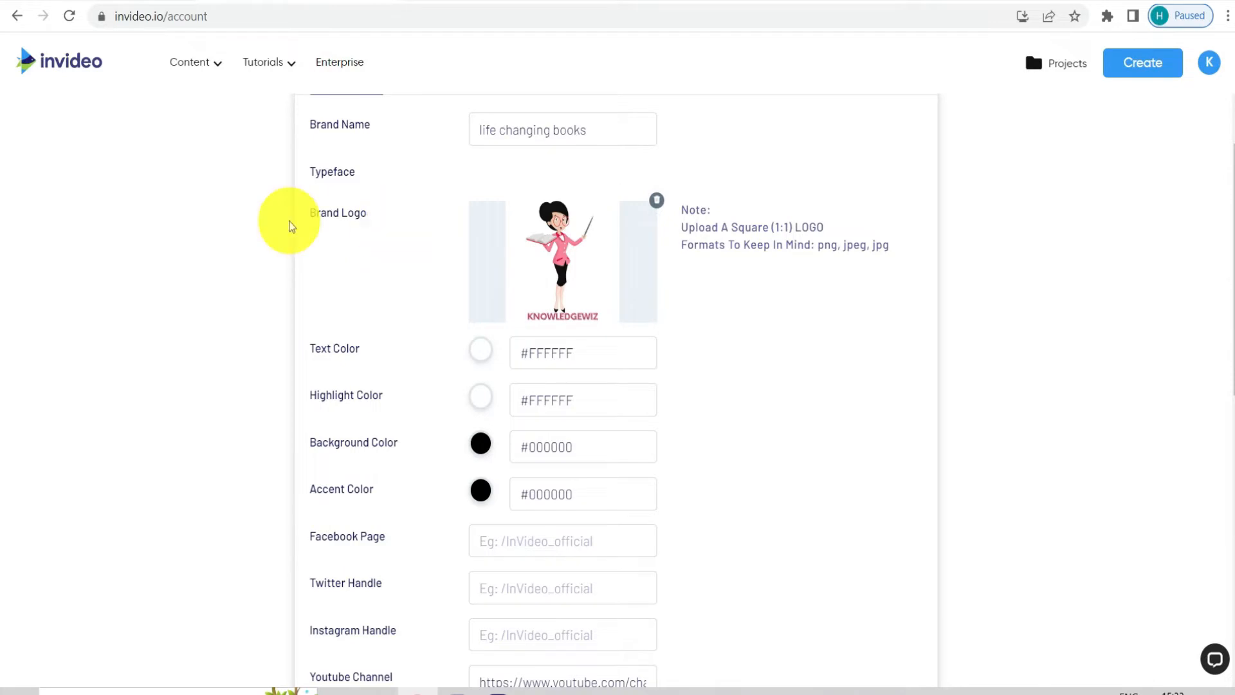
# Leave the brand settings for the template library and choose the Text to Video workflow with the Wide (16:9) dimension
pyautogui.scroll(-3, 361, 223)
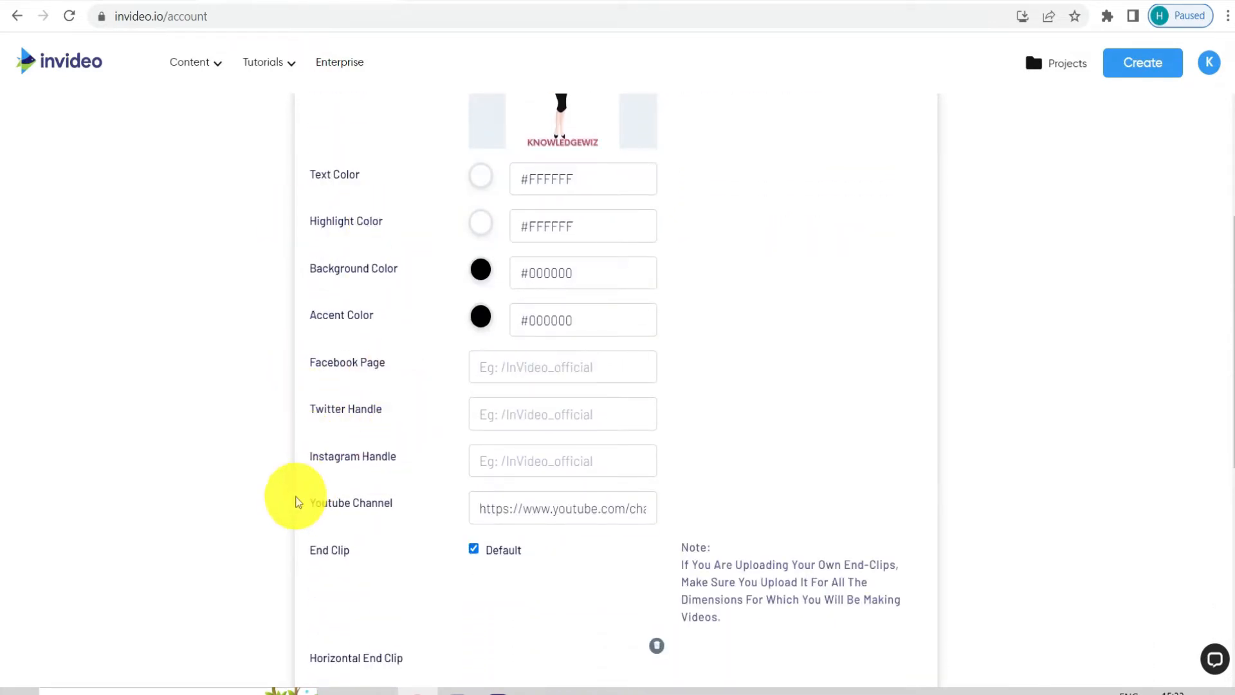
pyautogui.scroll(4, 422, 450)
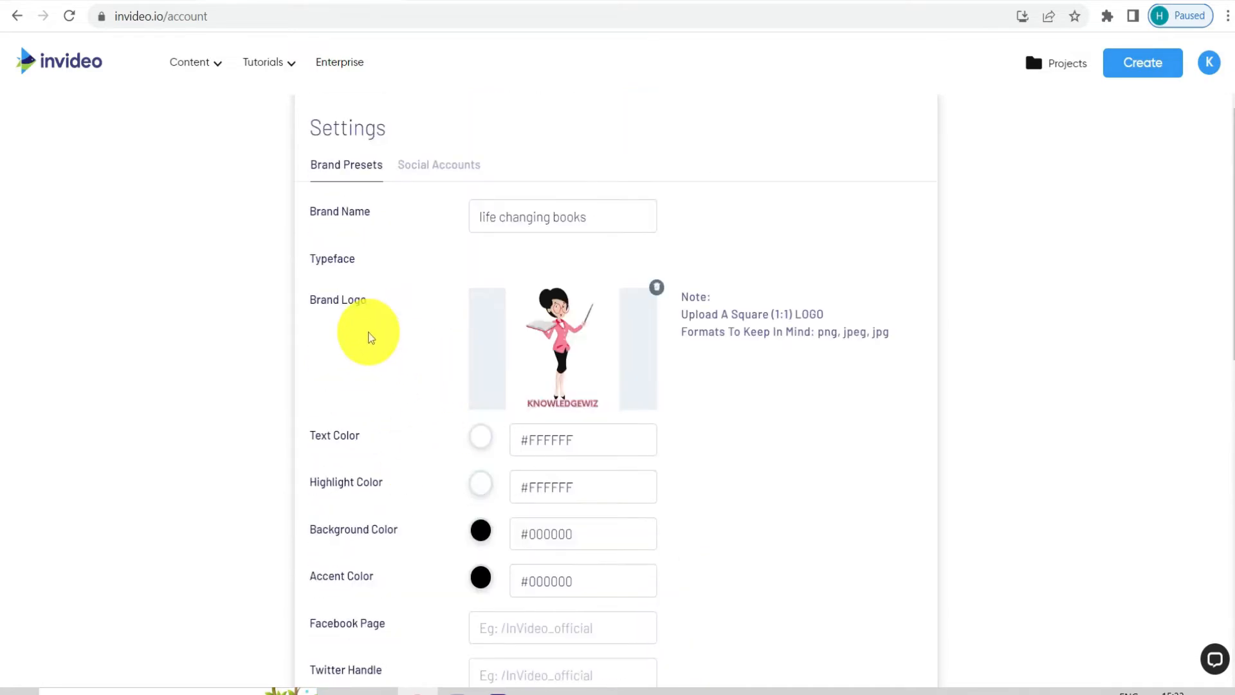
pyautogui.click(79, 76)
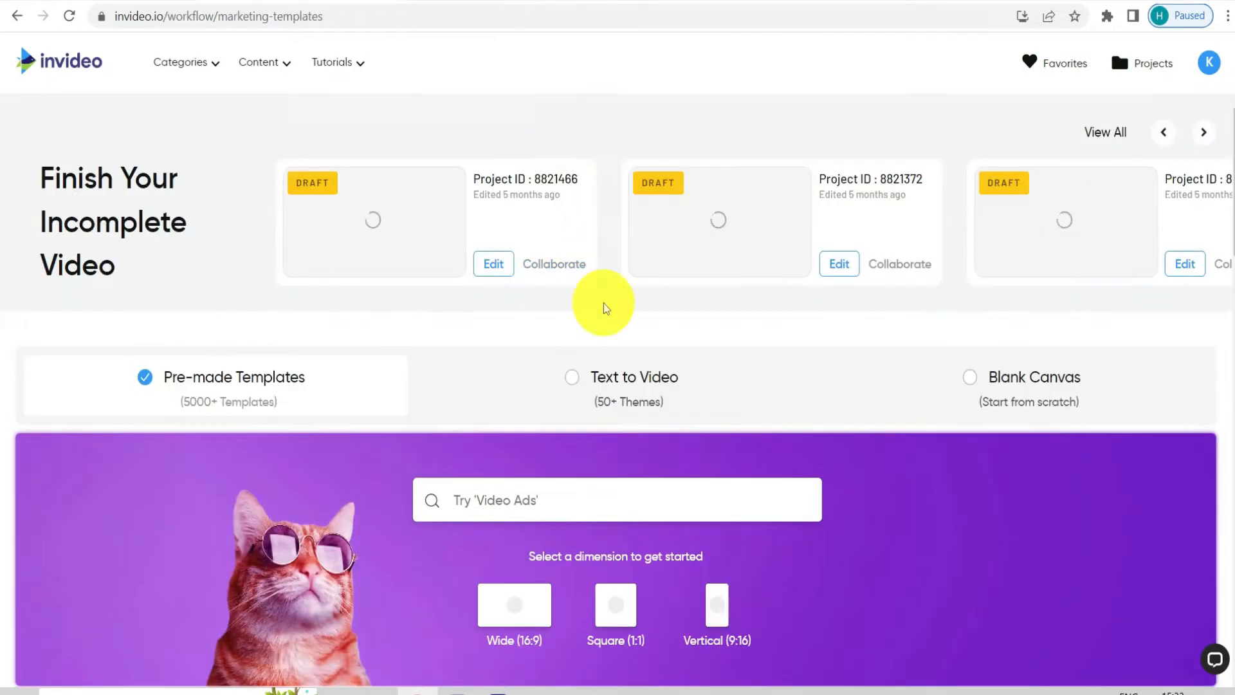
pyautogui.scroll(-1, 582, 408)
pyautogui.scroll(-2, 587, 287)
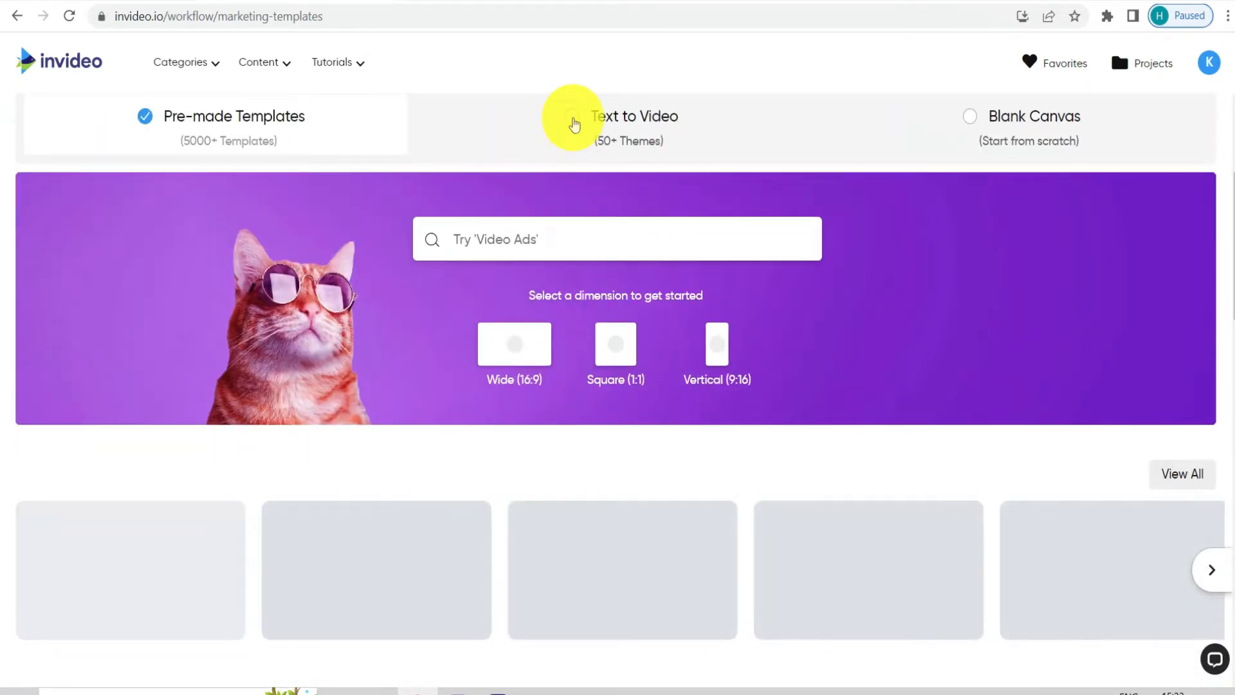
pyautogui.click(574, 119)
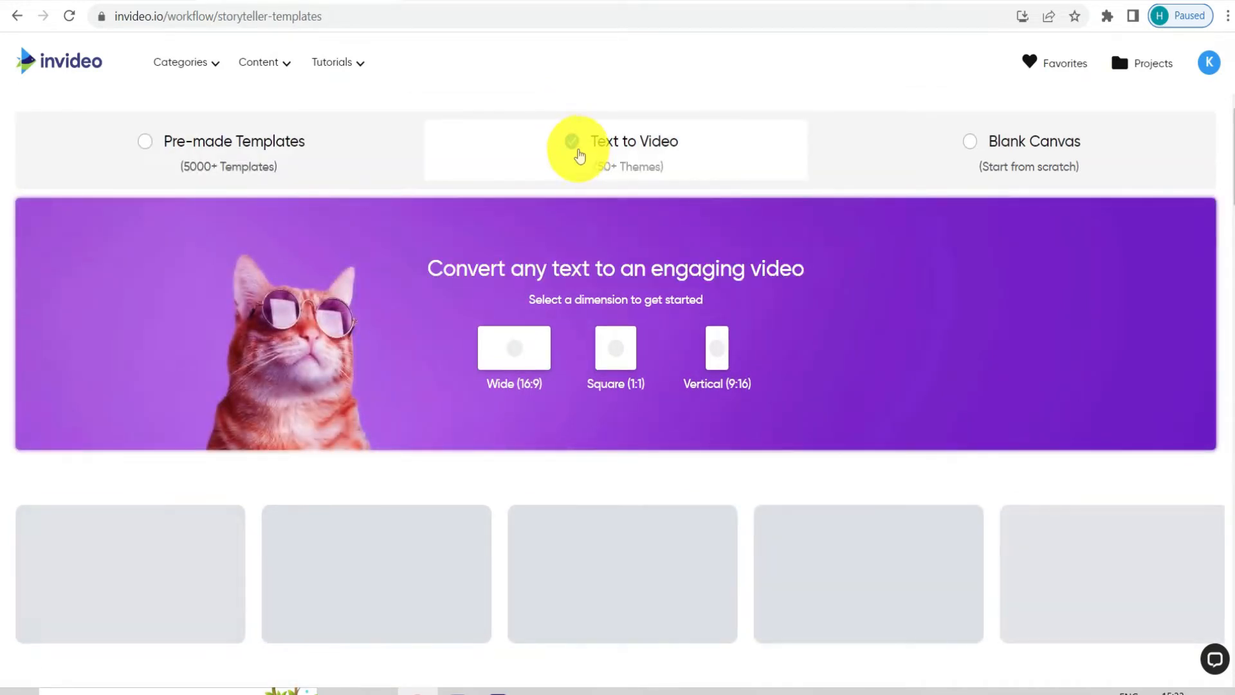
pyautogui.scroll(-1, 604, 344)
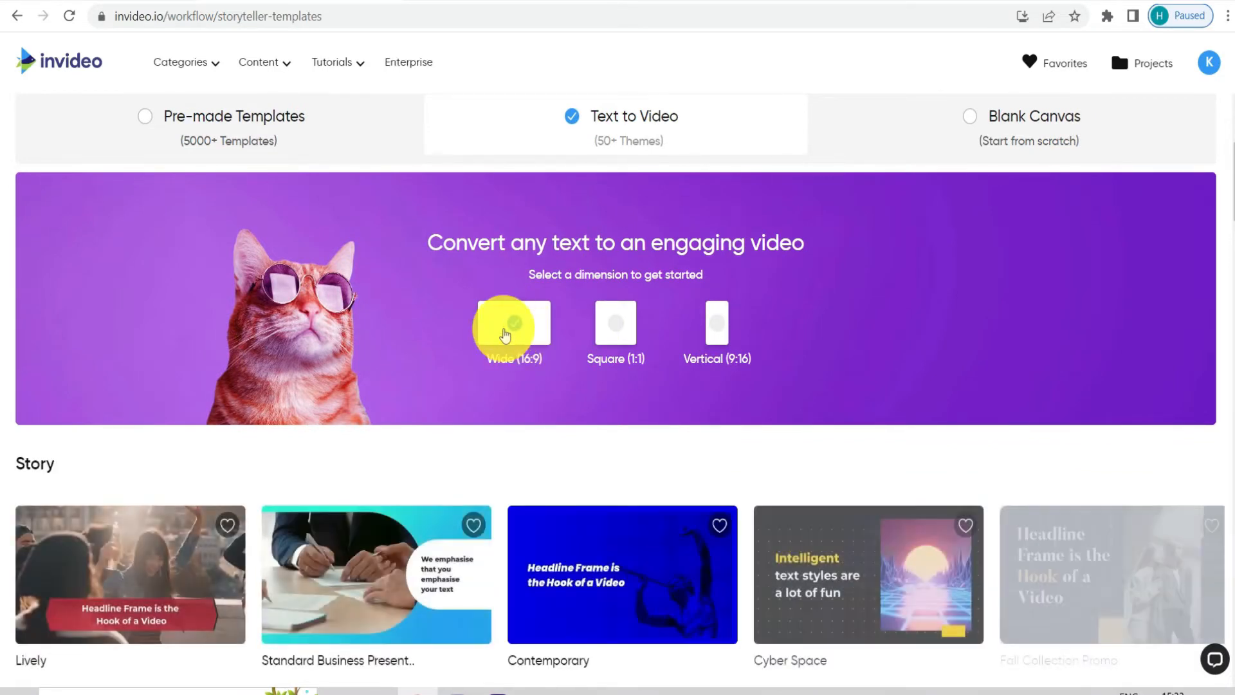
pyautogui.click(500, 314)
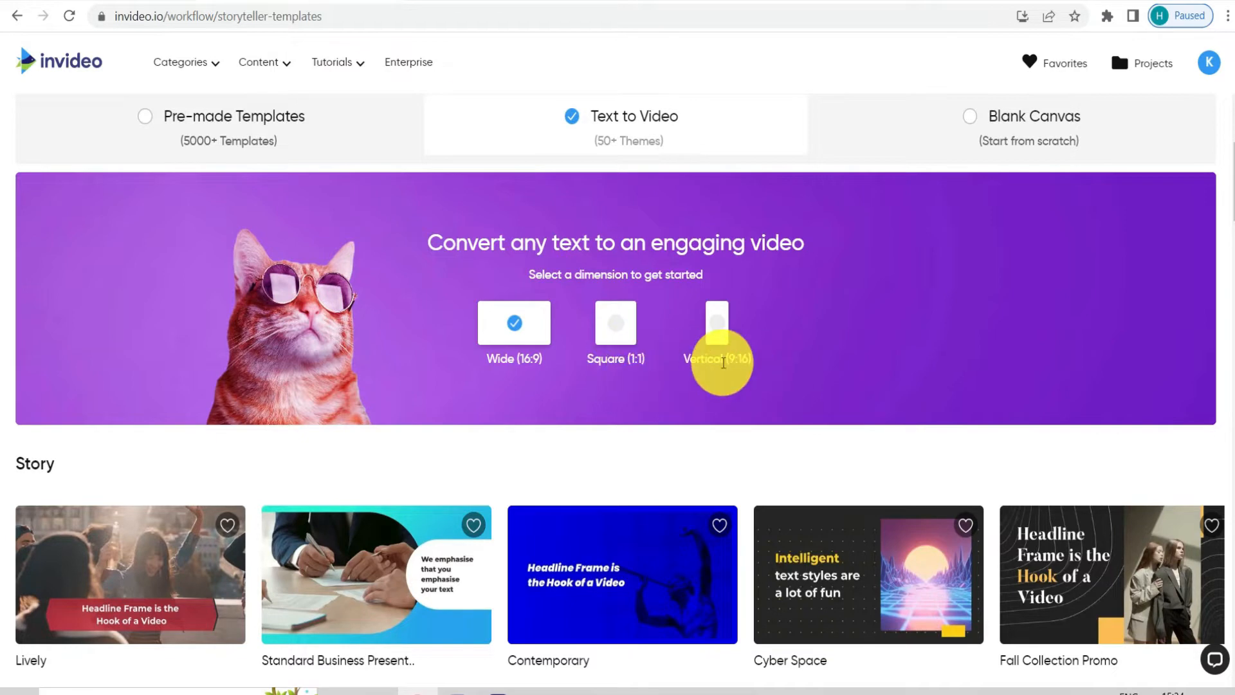
# Browse the Text to Video themes and start a project with the A2V Product Ecom template in Wide (16:9)
pyautogui.scroll(-6, 723, 360)
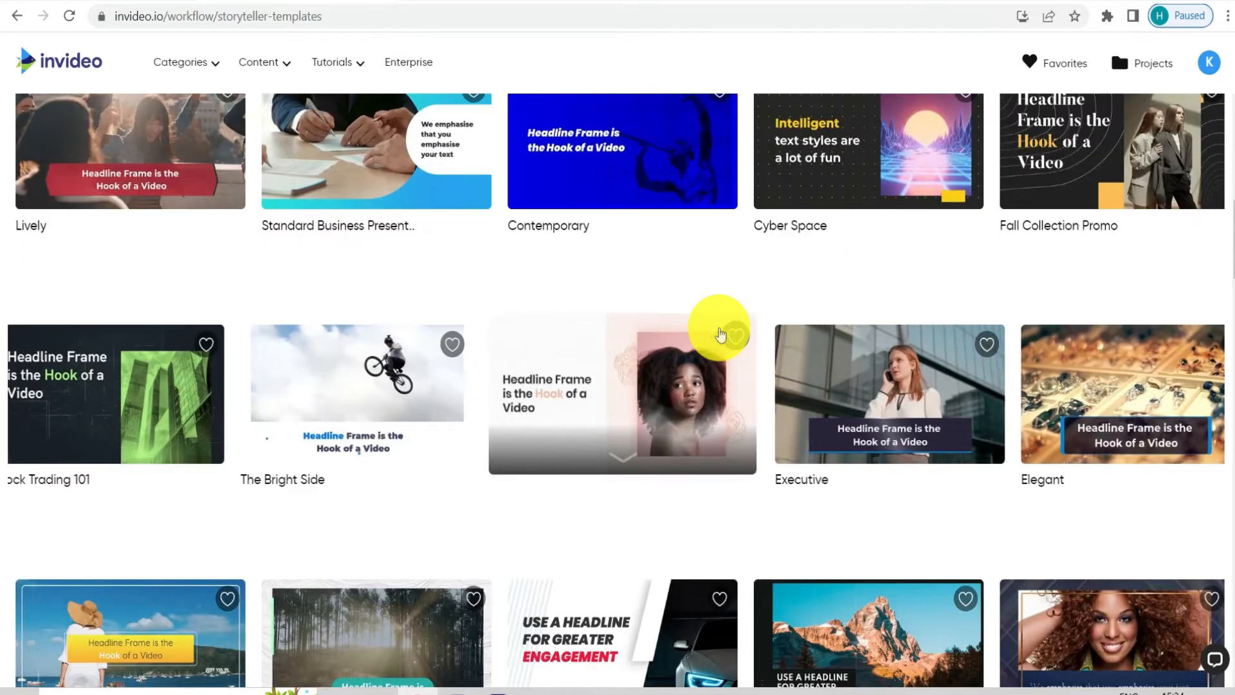
pyautogui.scroll(5, 720, 331)
pyautogui.scroll(-15, 720, 332)
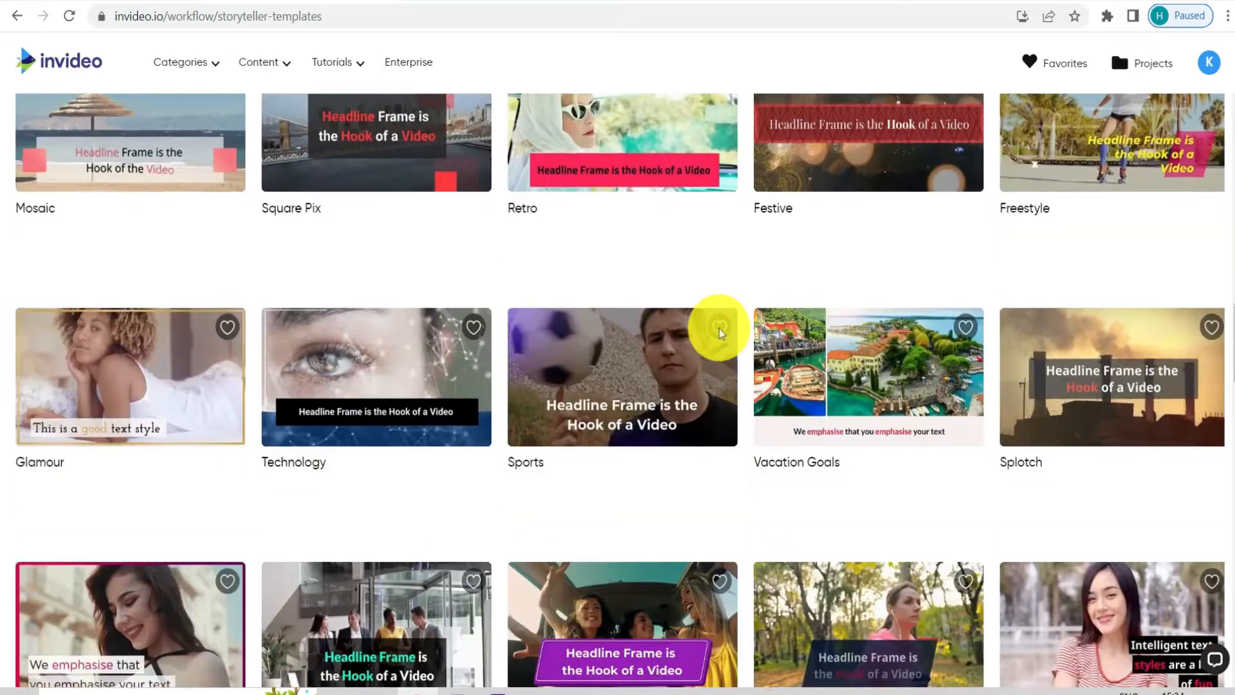
pyautogui.scroll(-5, 720, 334)
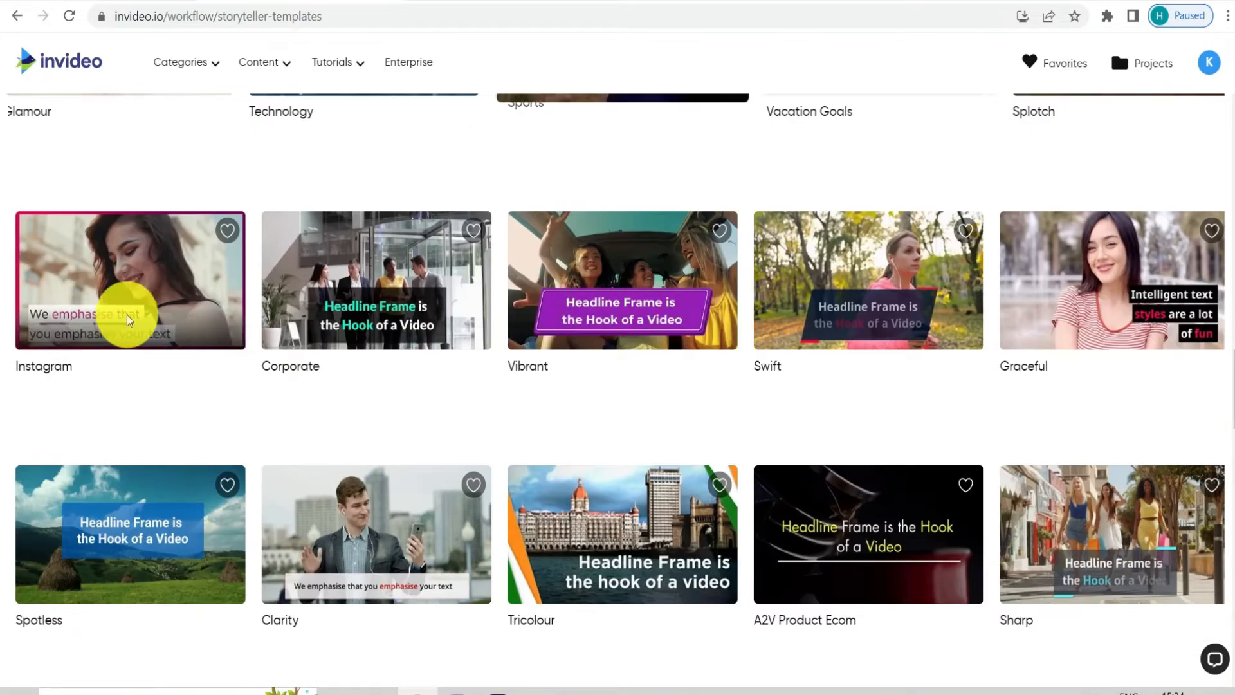
pyautogui.scroll(-5, 422, 358)
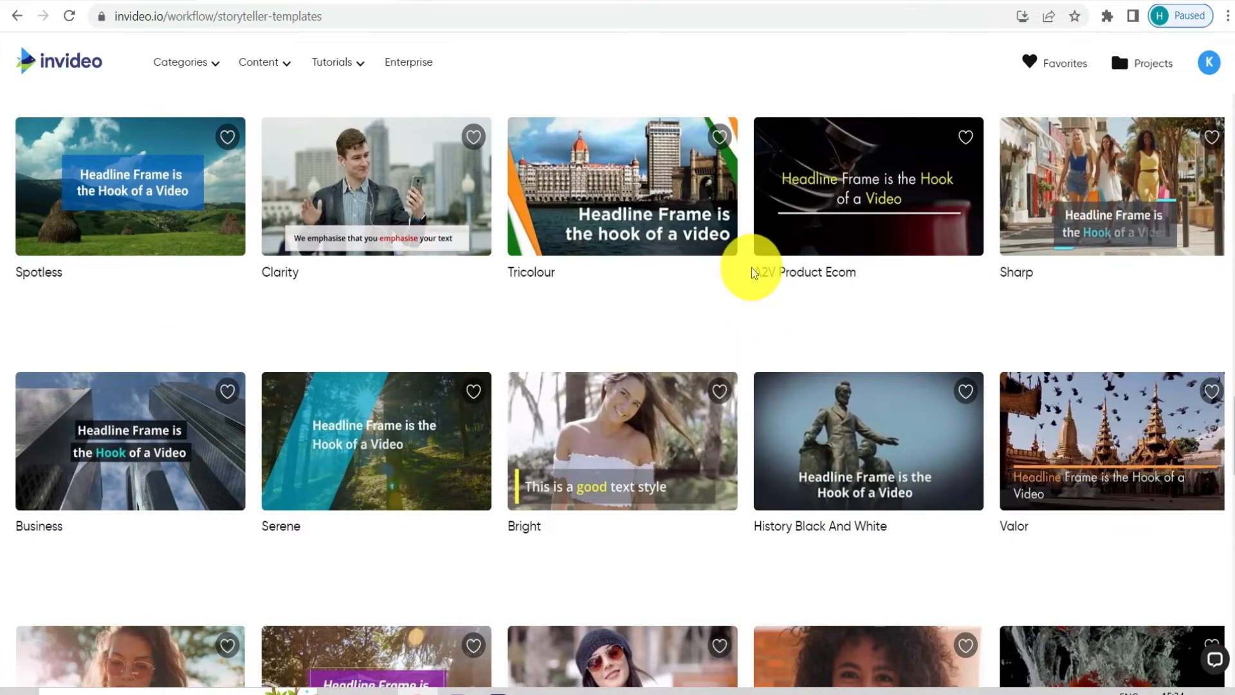
pyautogui.scroll(3, 784, 322)
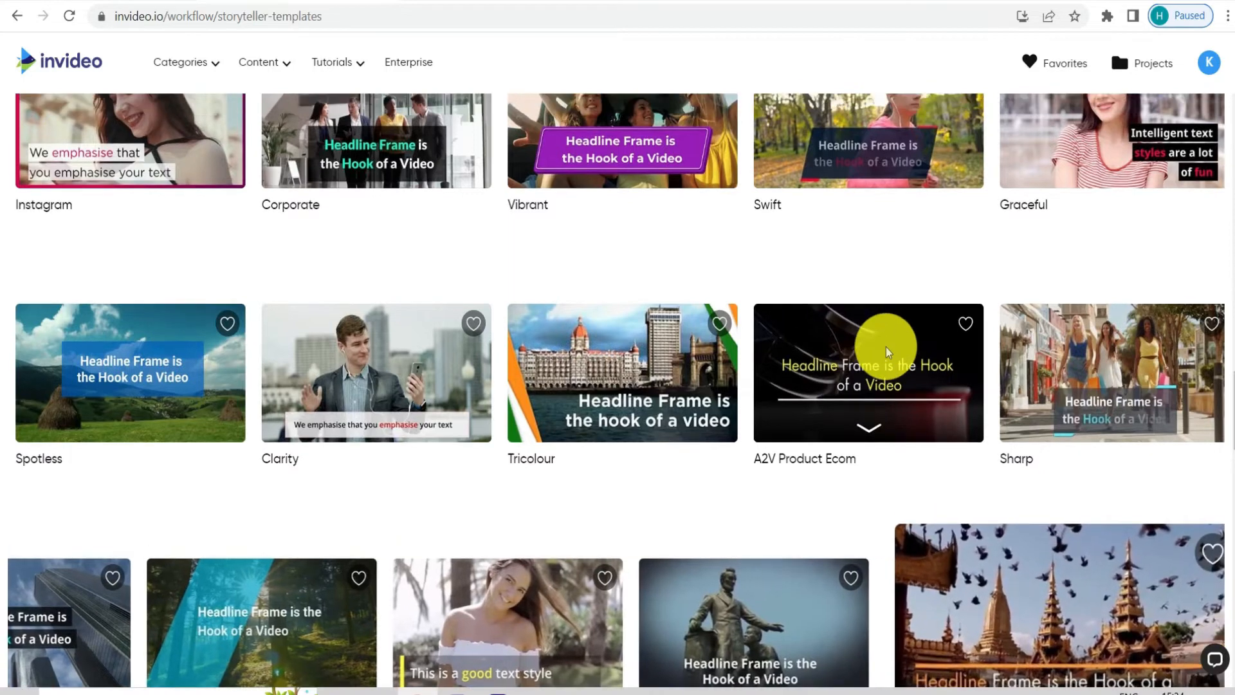
pyautogui.scroll(3, 880, 367)
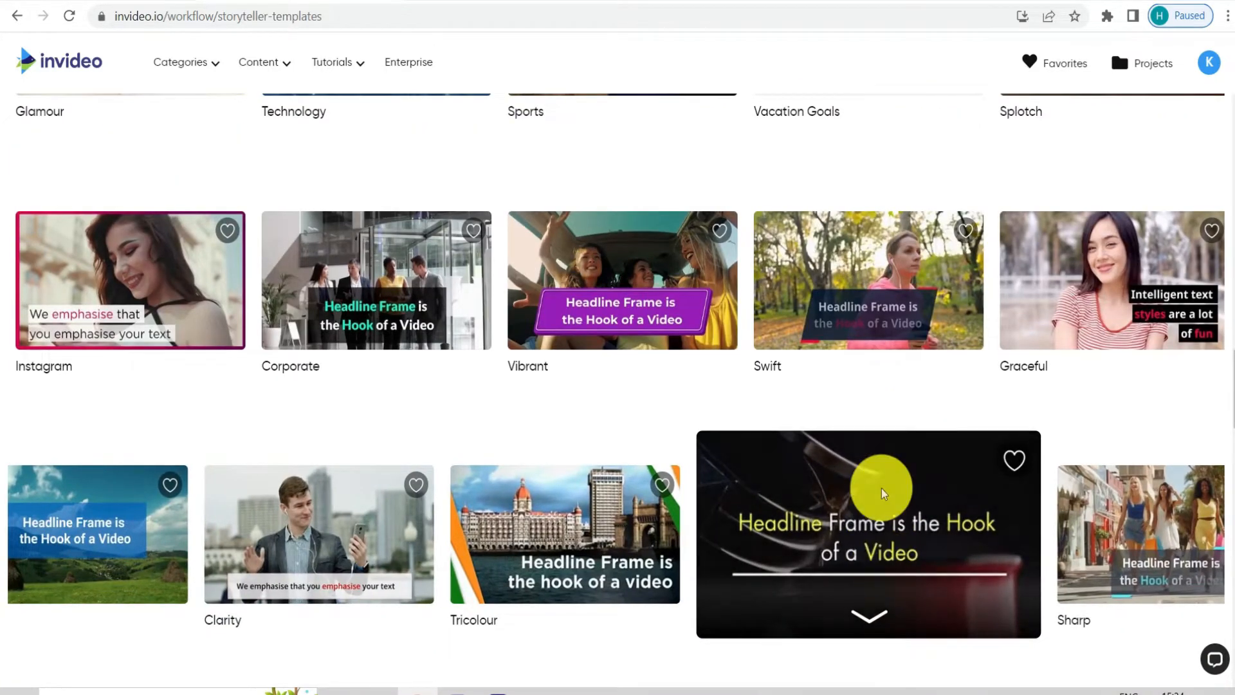
pyautogui.scroll(-1, 882, 488)
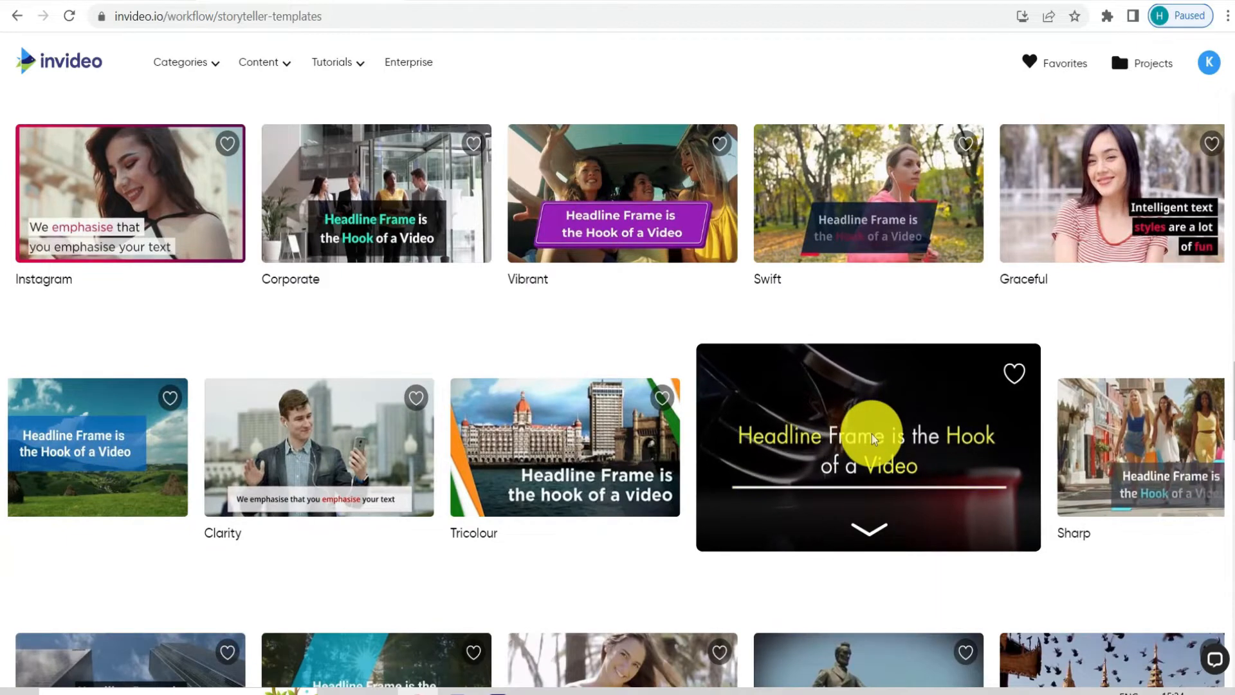
pyautogui.click(870, 532)
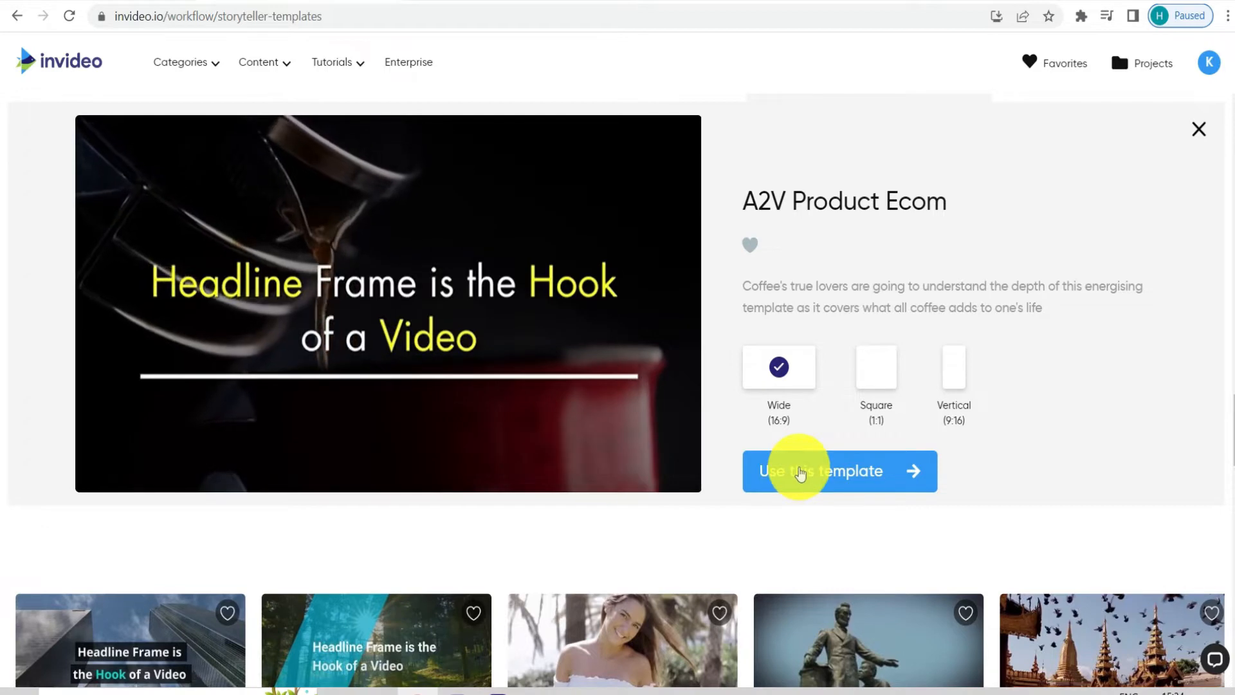
pyautogui.click(800, 472)
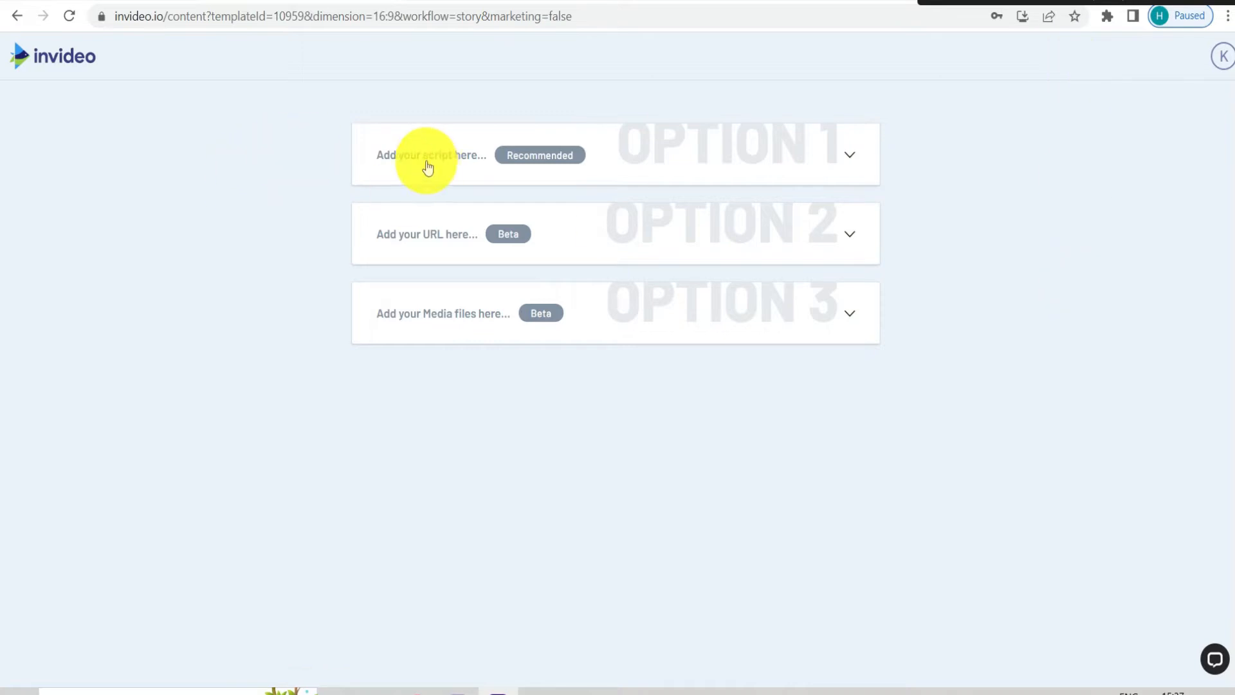
# Examine the three content input options in turn: script, URL and media files
pyautogui.click(808, 150)
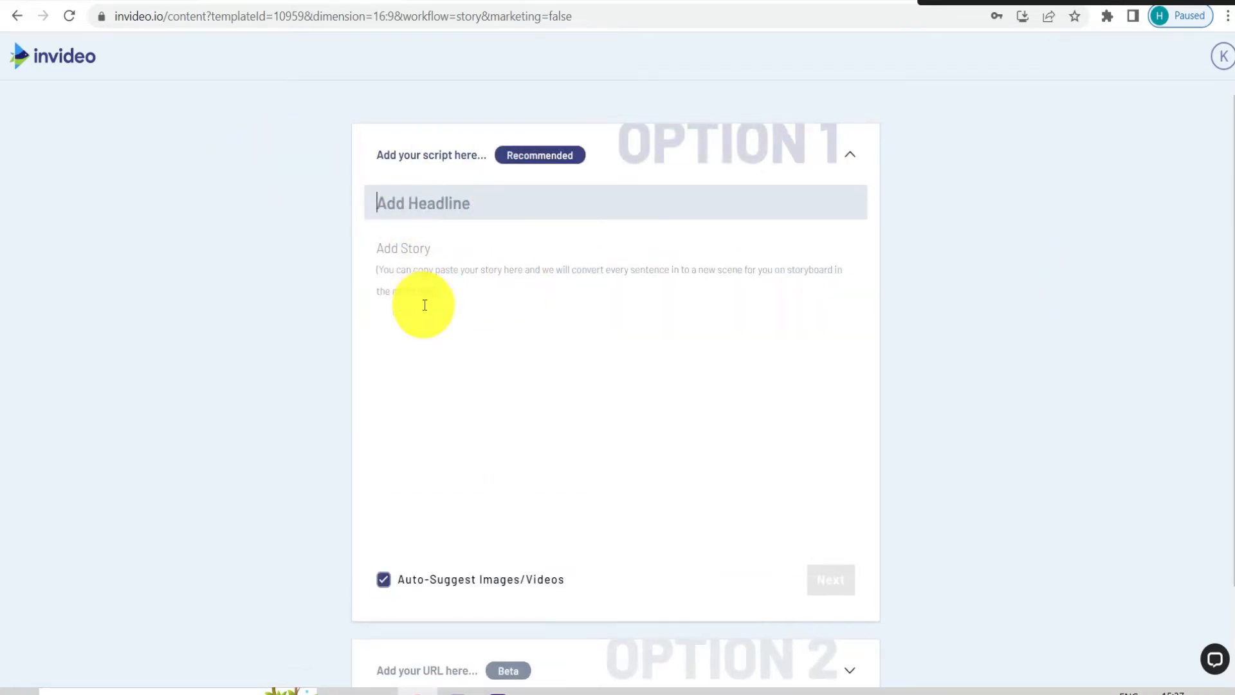
pyautogui.click(841, 161)
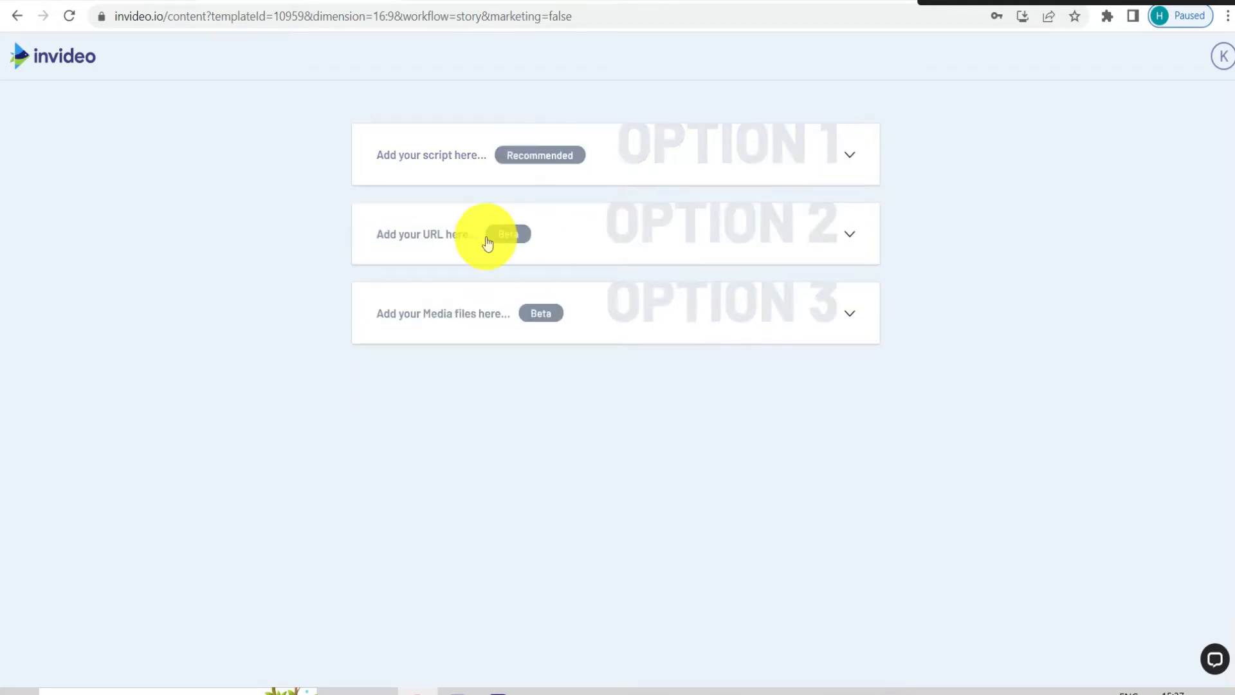
pyautogui.click(569, 232)
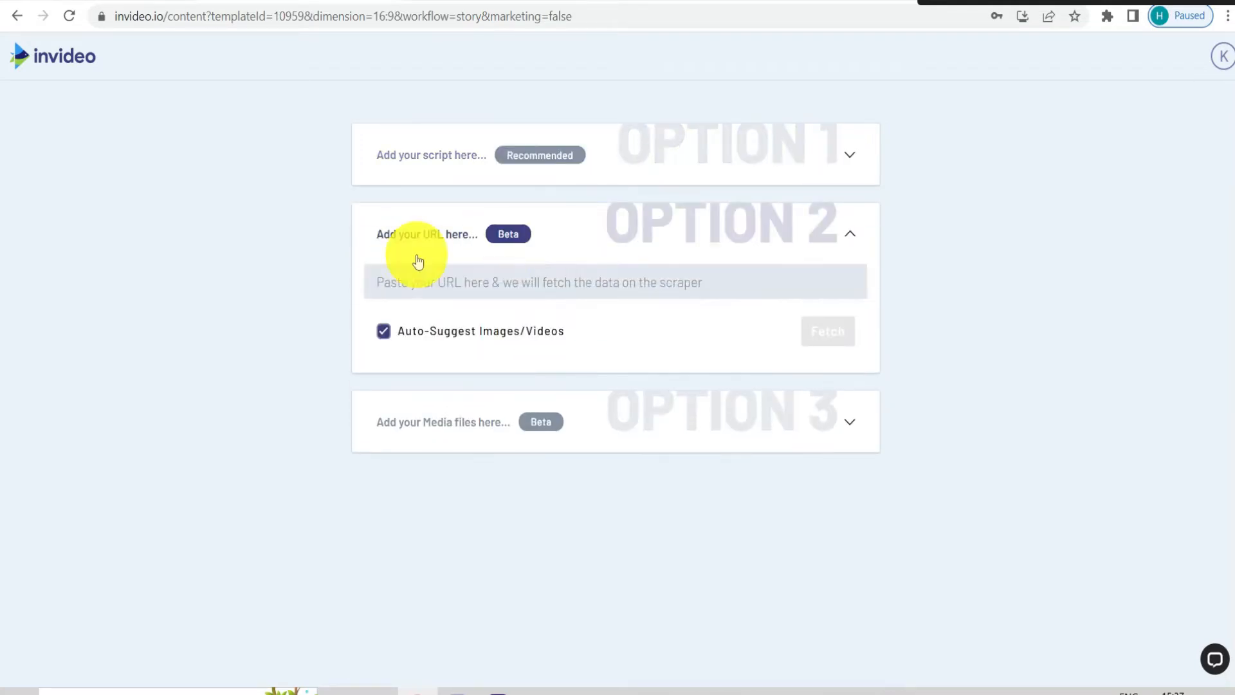
pyautogui.click(571, 283)
pyautogui.click(652, 234)
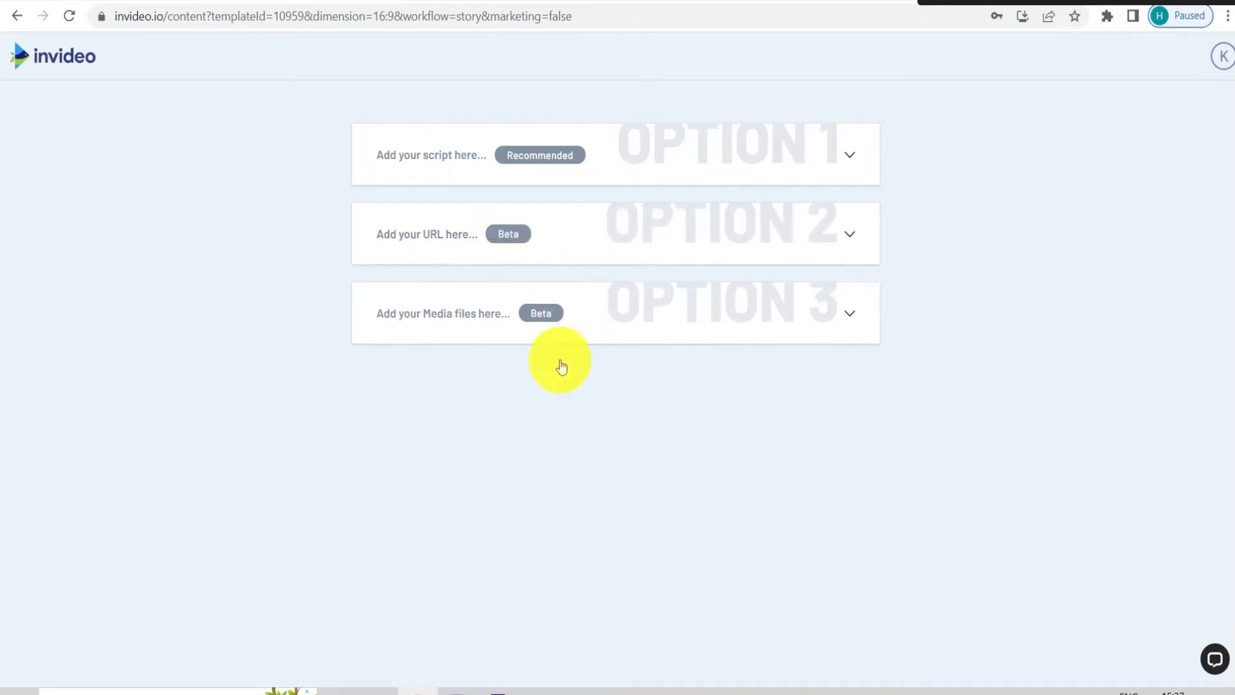
pyautogui.click(449, 317)
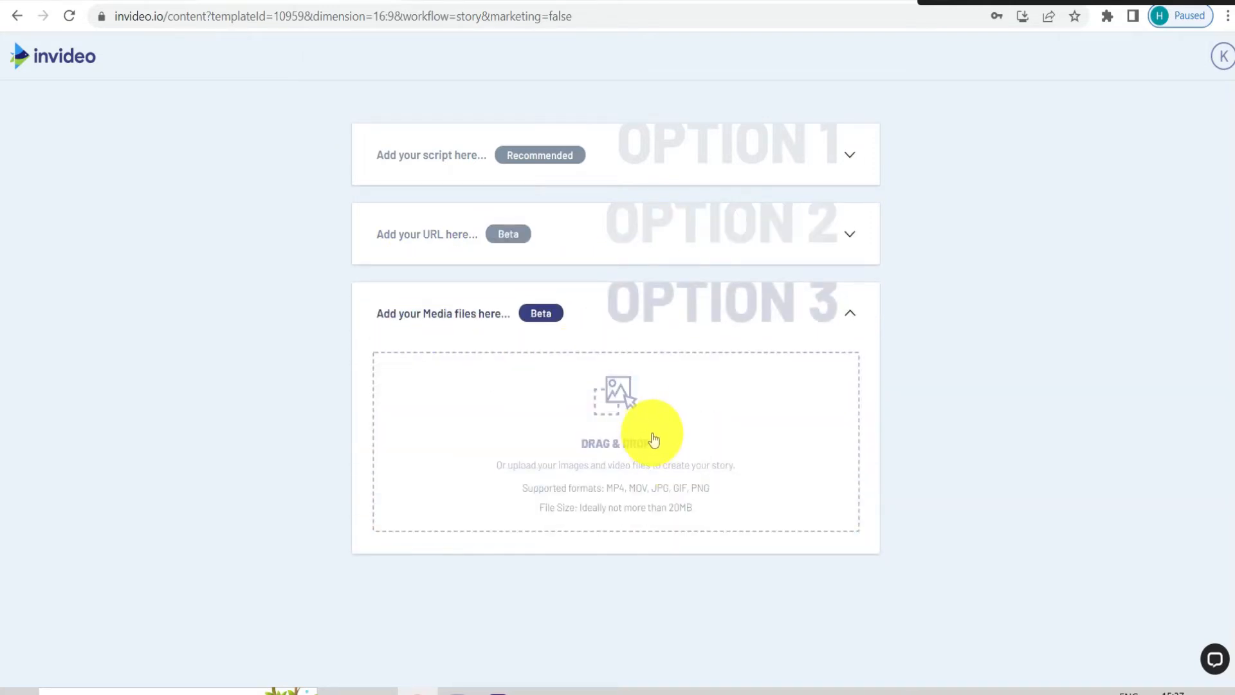
pyautogui.click(830, 321)
pyautogui.click(622, 241)
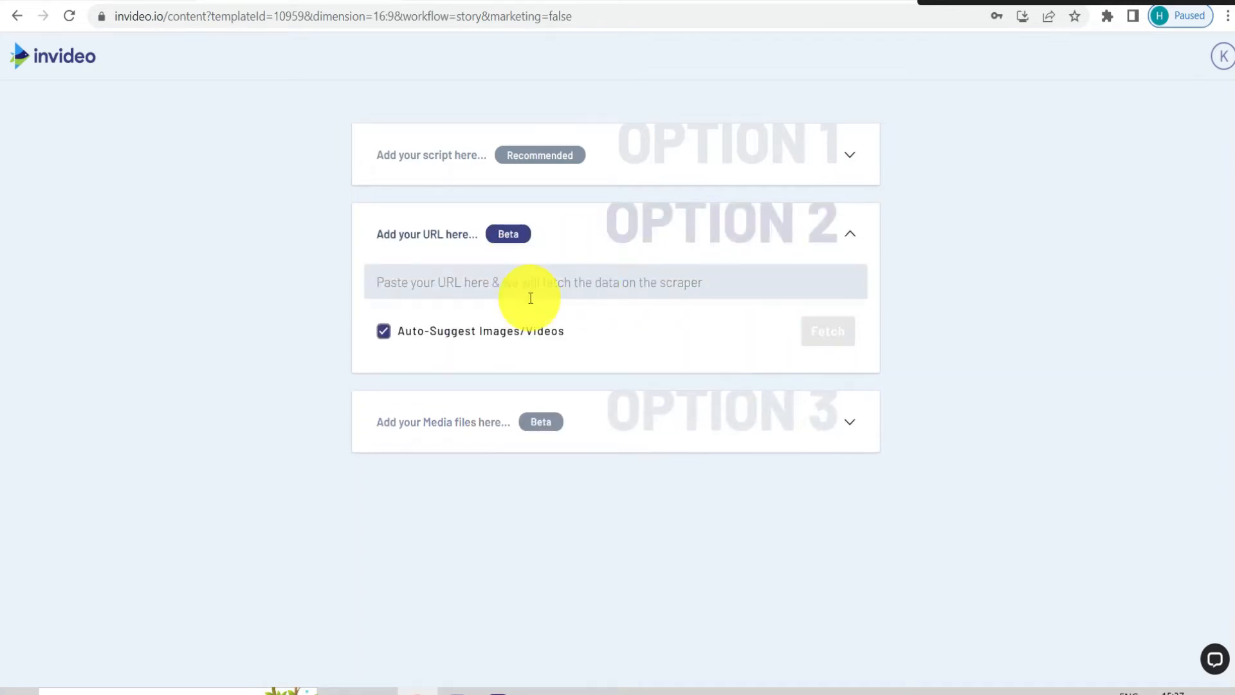
pyautogui.click(487, 1)
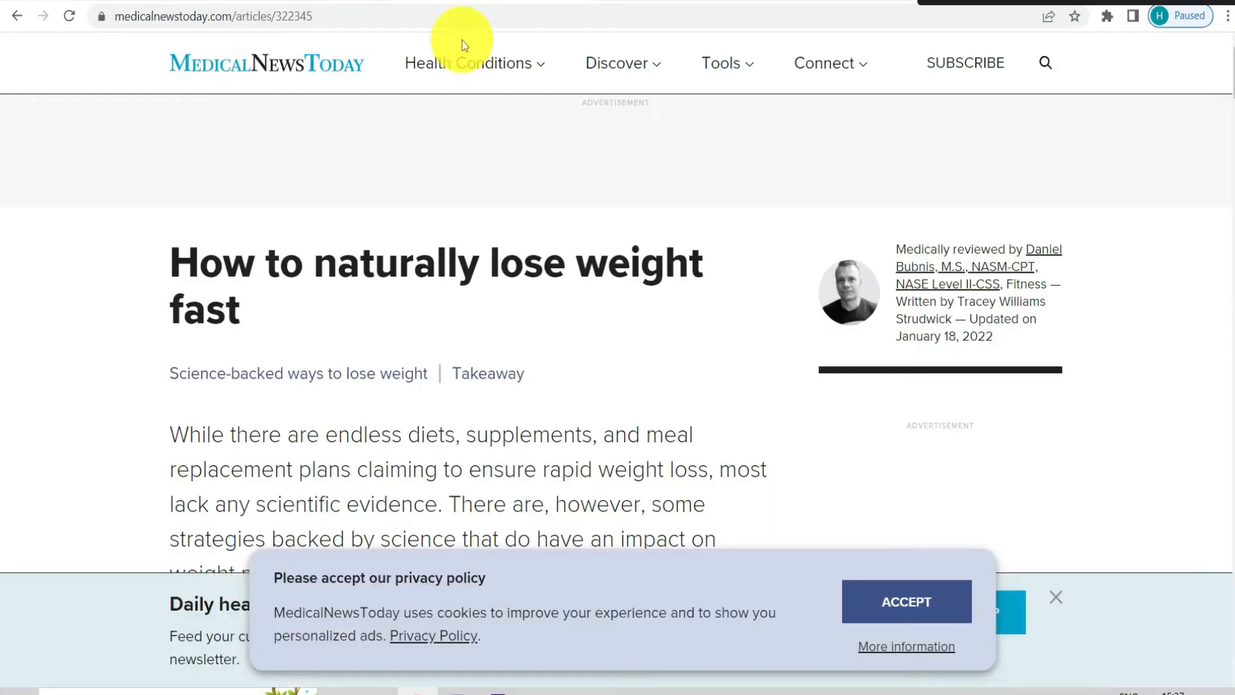
pyautogui.click(444, 12)
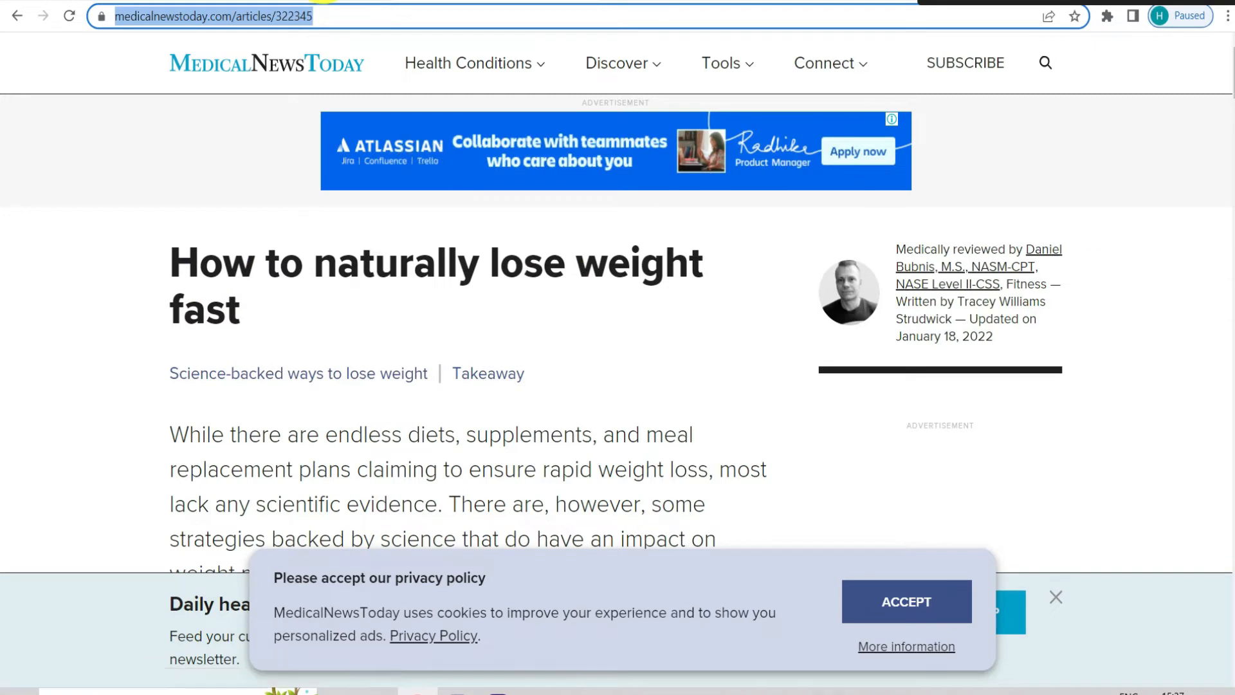
pyautogui.click(324, 1)
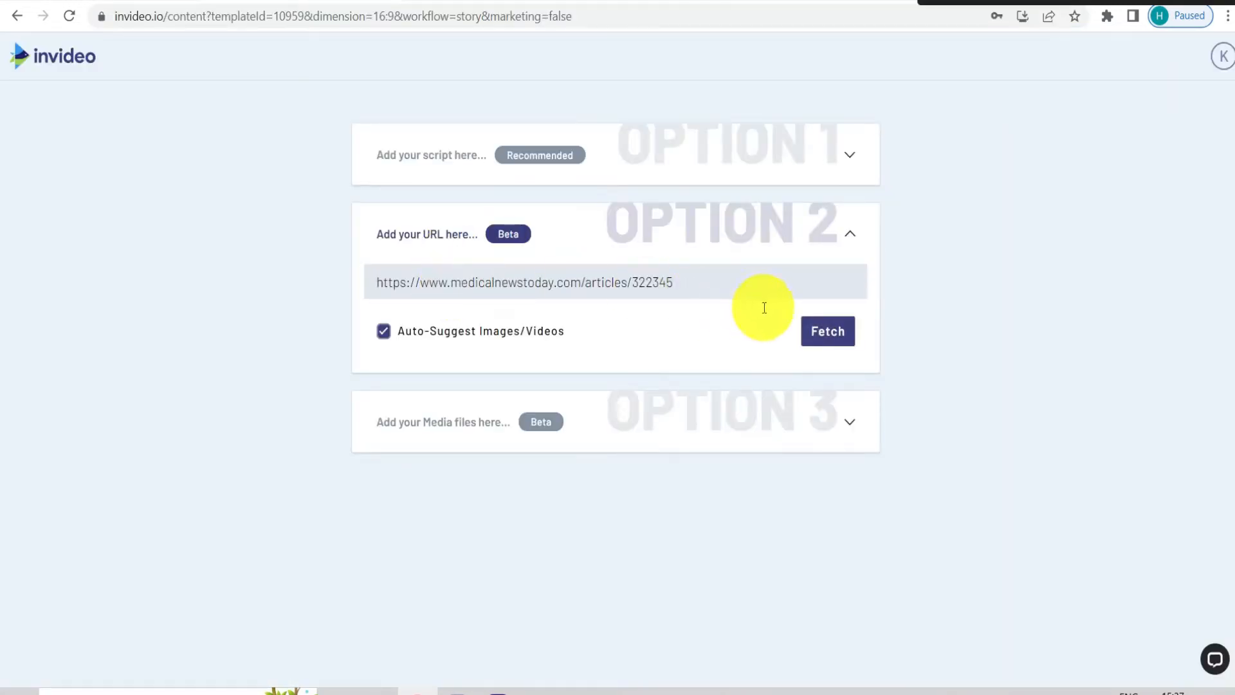
pyautogui.click(819, 332)
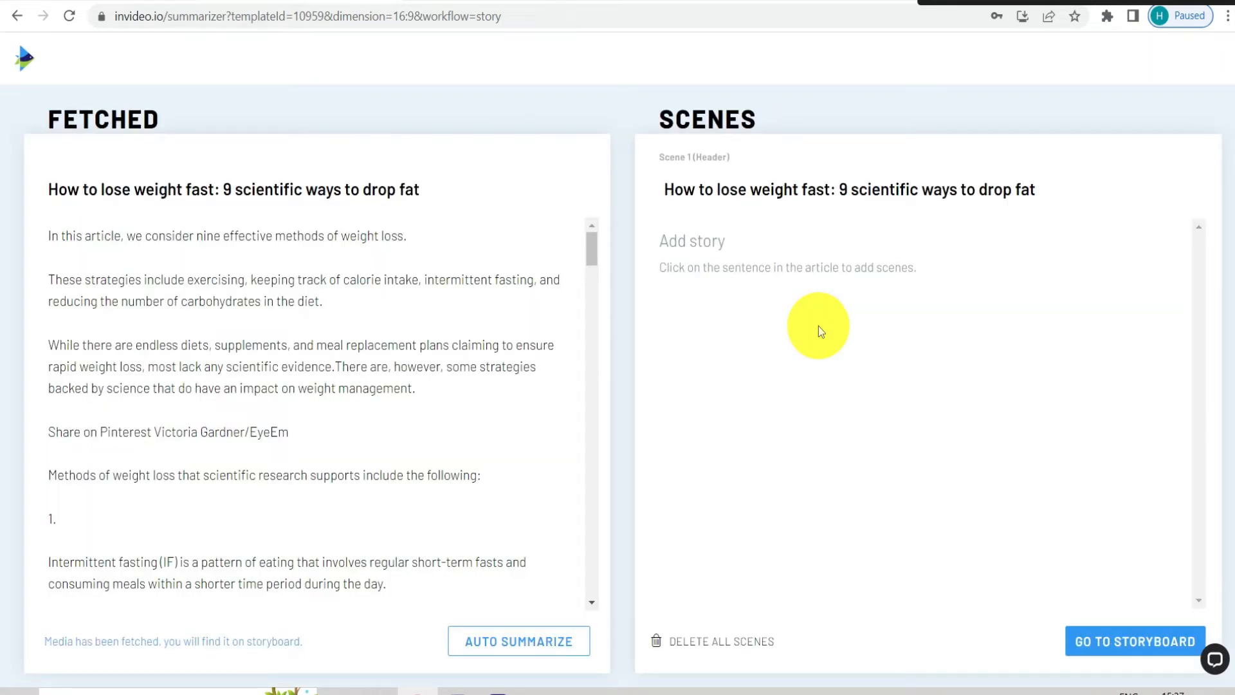
# Look through the fetched article, auto-summarize it into scenes and review the scene list
pyautogui.scroll(-20, 444, 303)
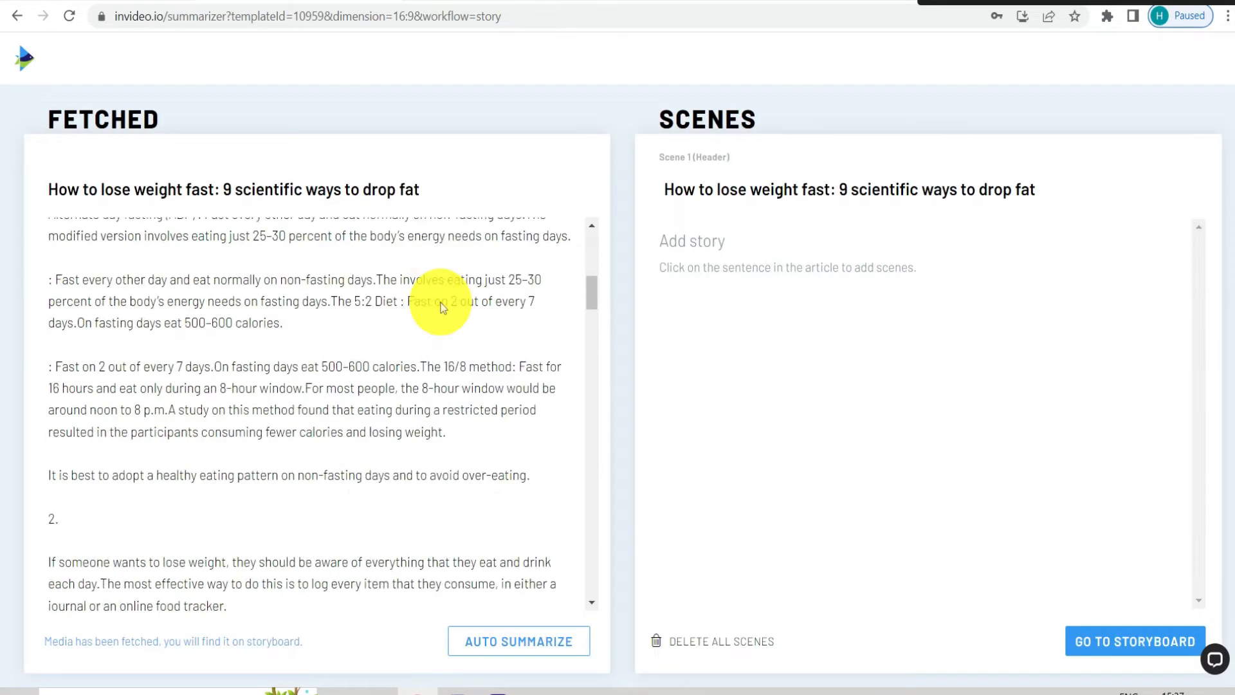
pyautogui.scroll(-15, 441, 310)
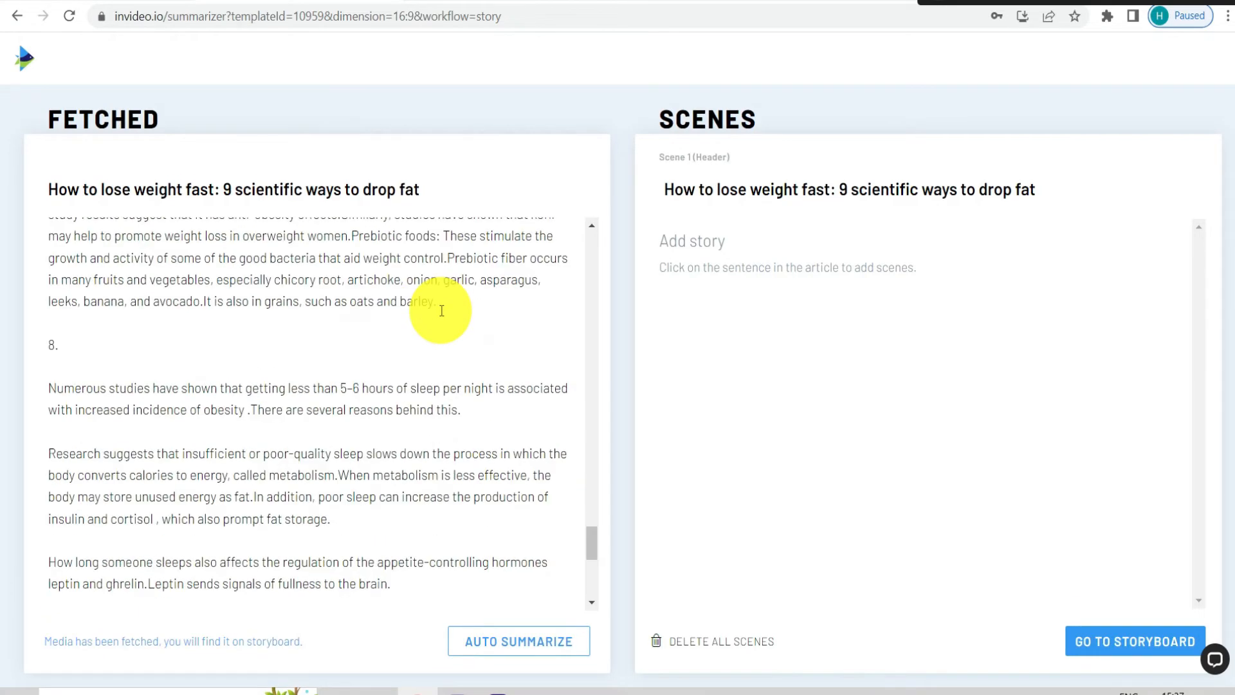
pyautogui.scroll(5, 402, 450)
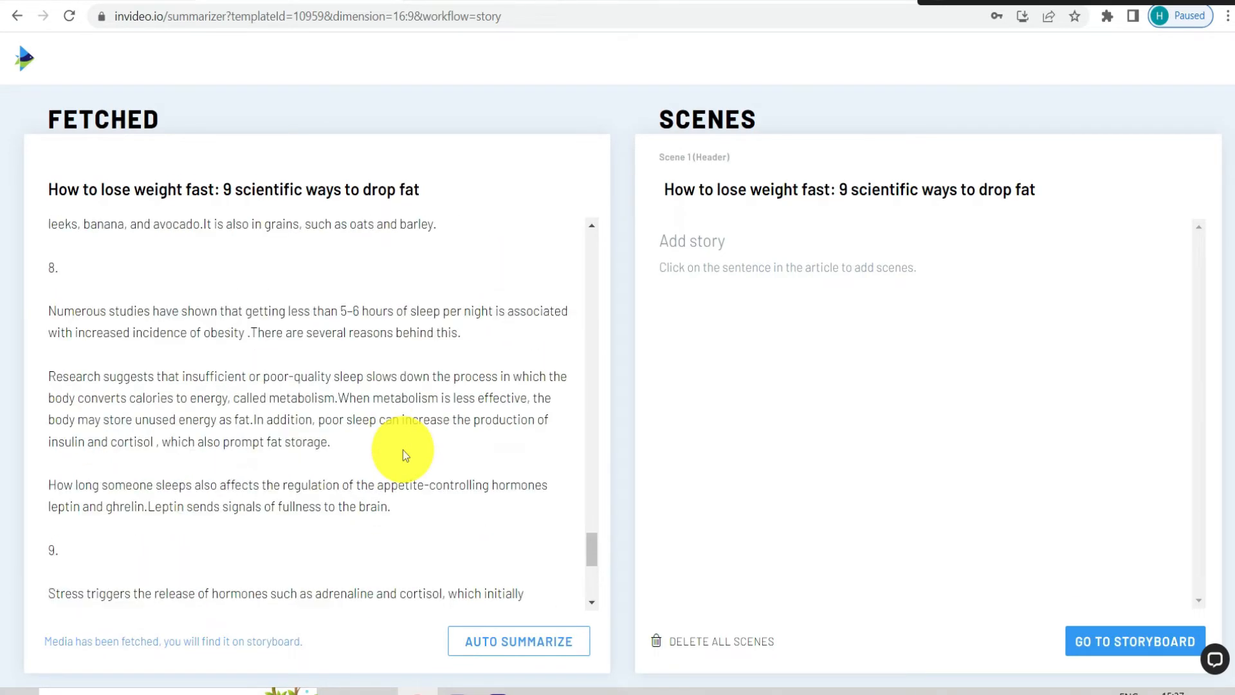
pyautogui.scroll(-2, 403, 449)
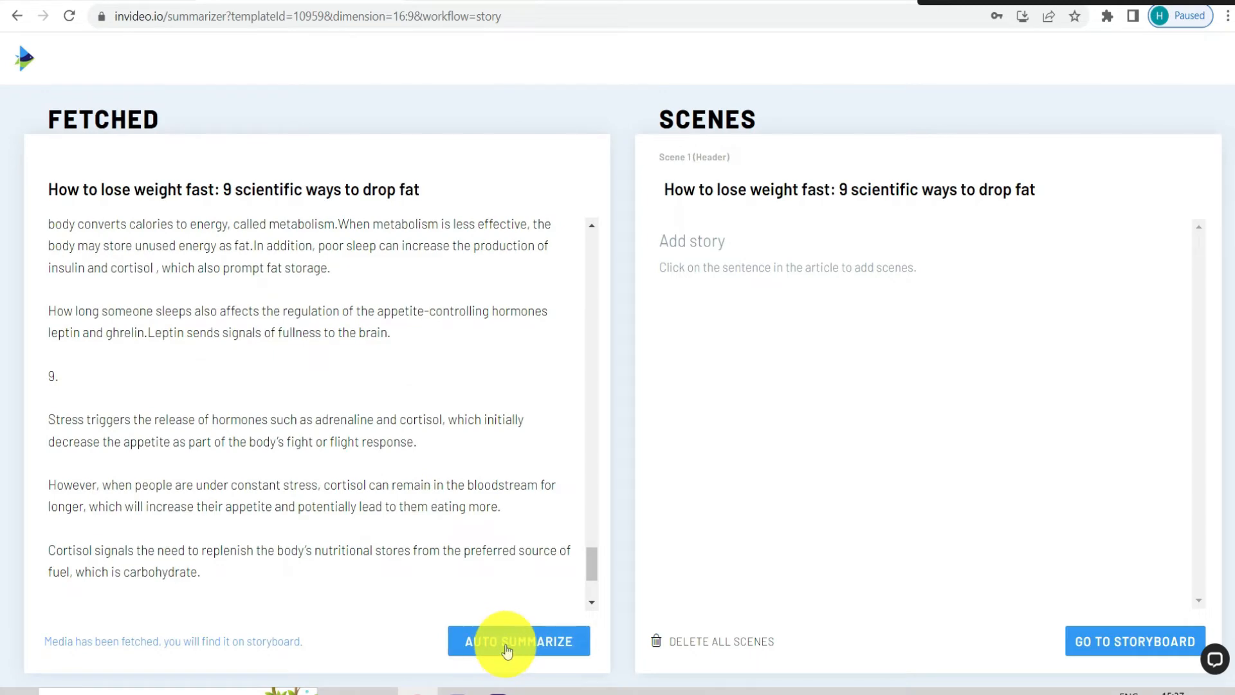
pyautogui.click(506, 646)
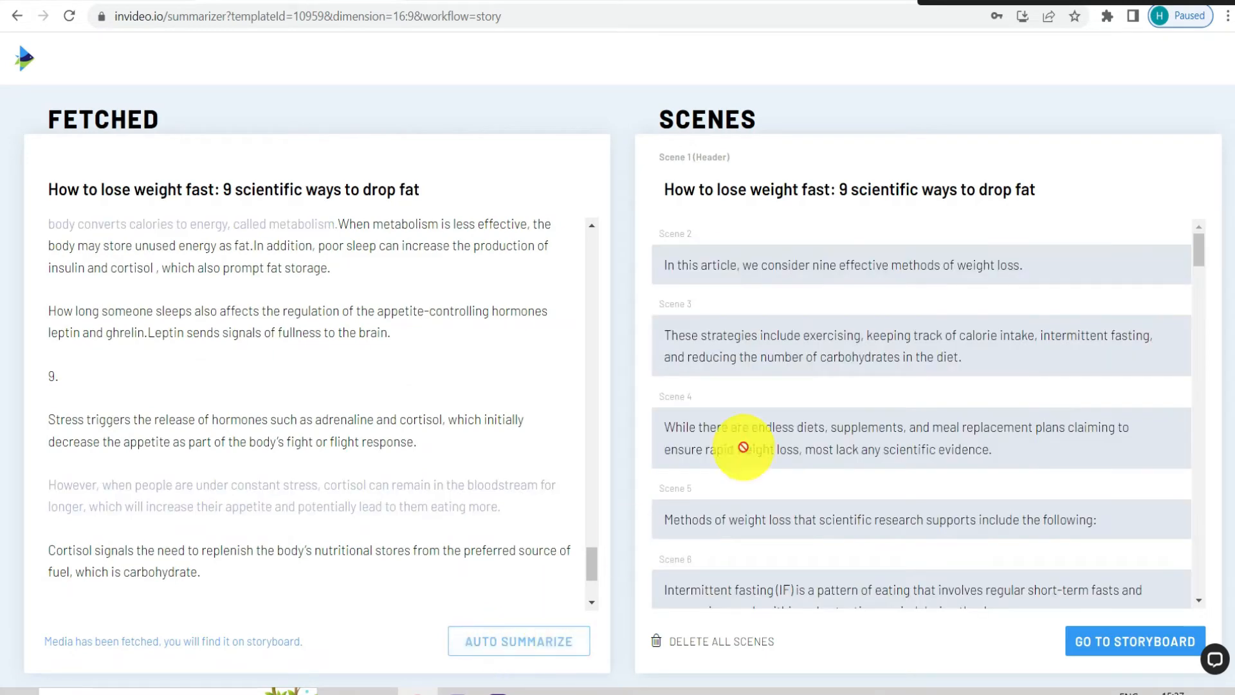
pyautogui.scroll(-20, 839, 302)
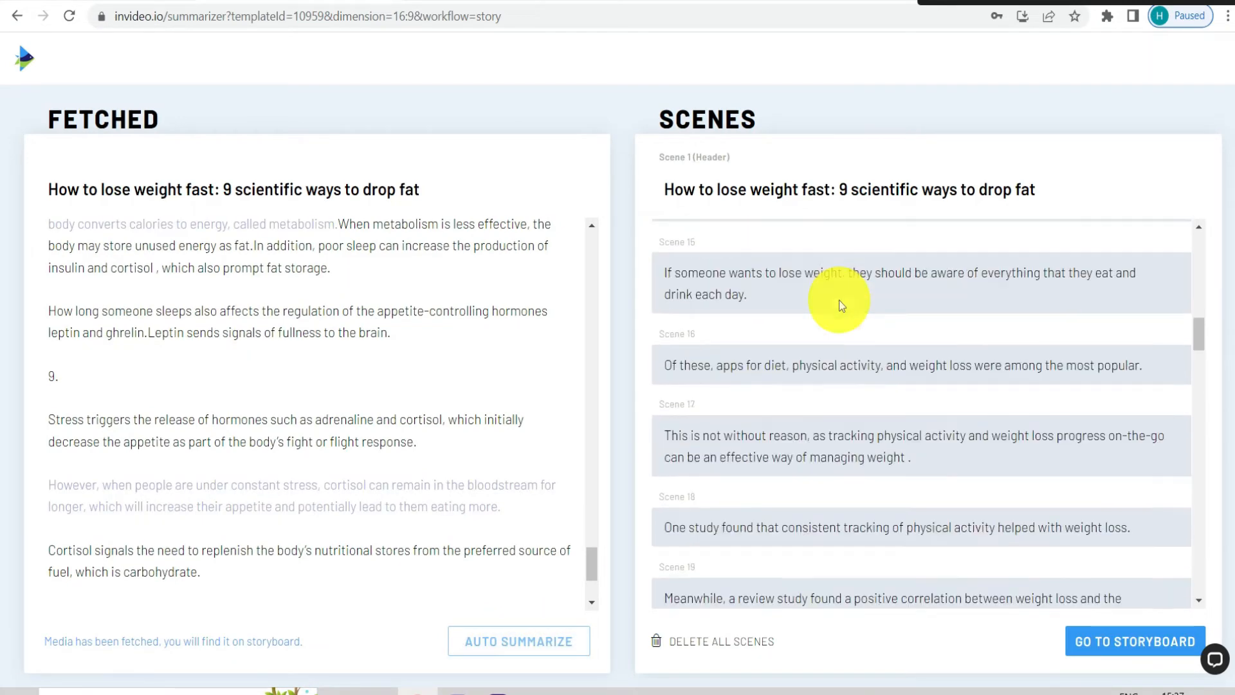
pyautogui.scroll(-20, 838, 300)
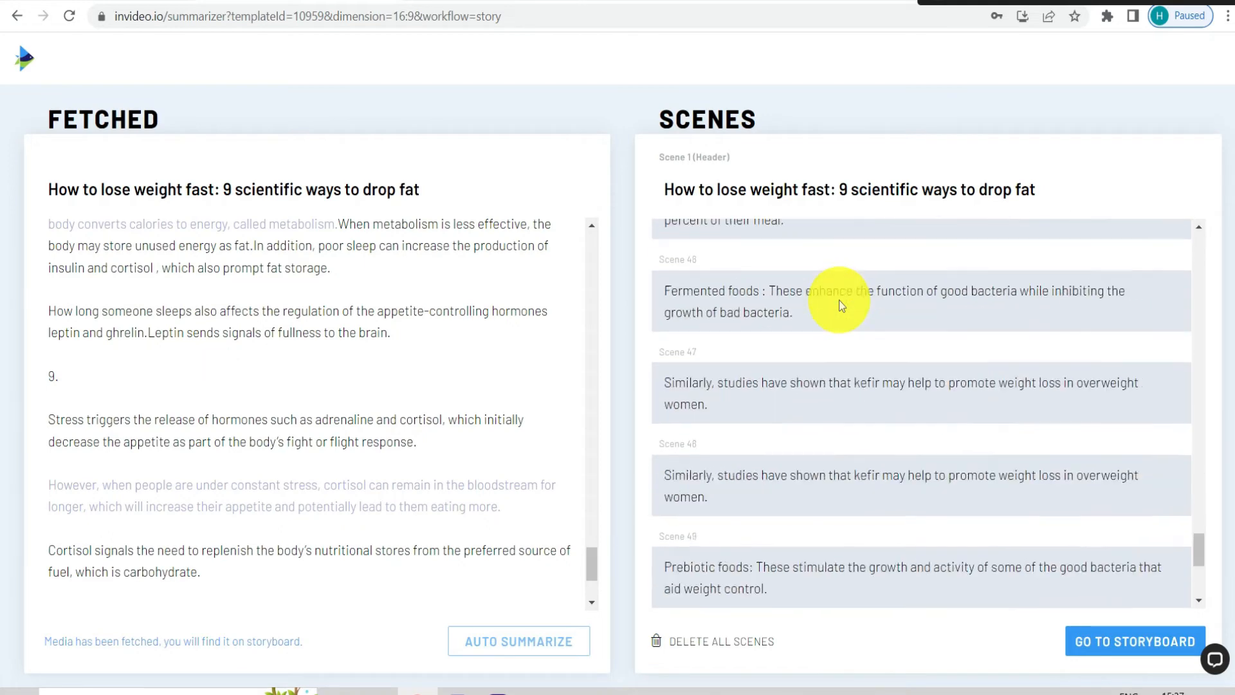
pyautogui.scroll(20, 839, 300)
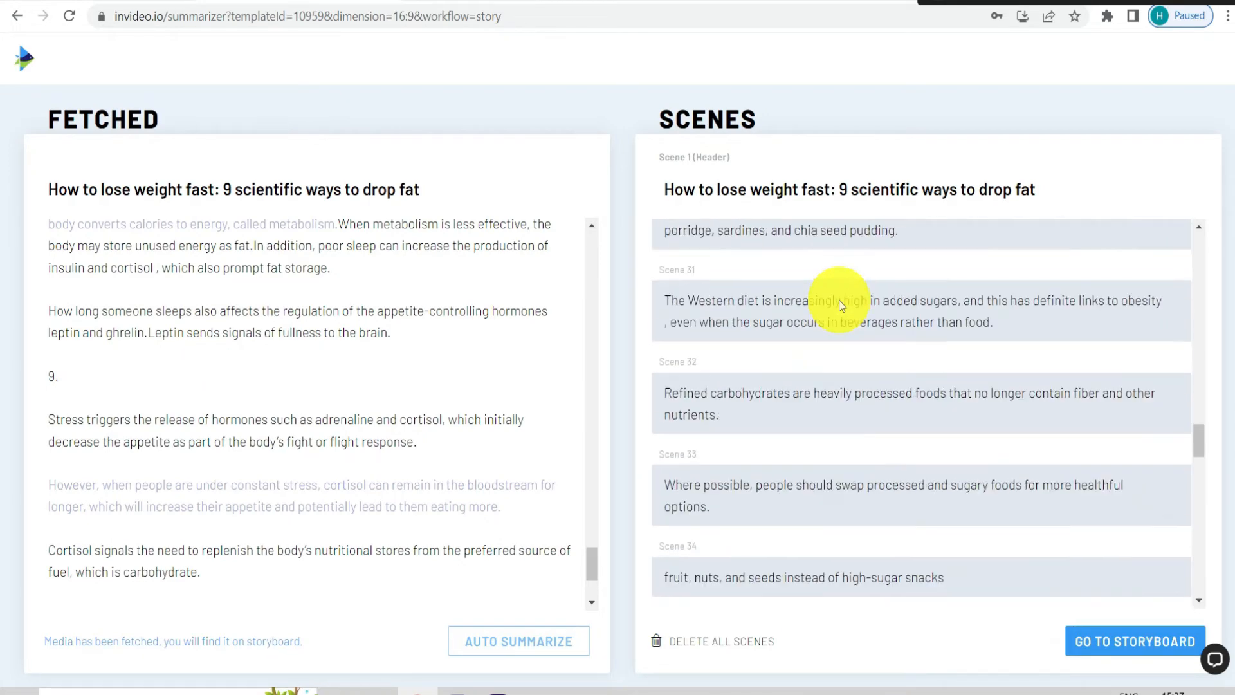
pyautogui.scroll(3, 838, 301)
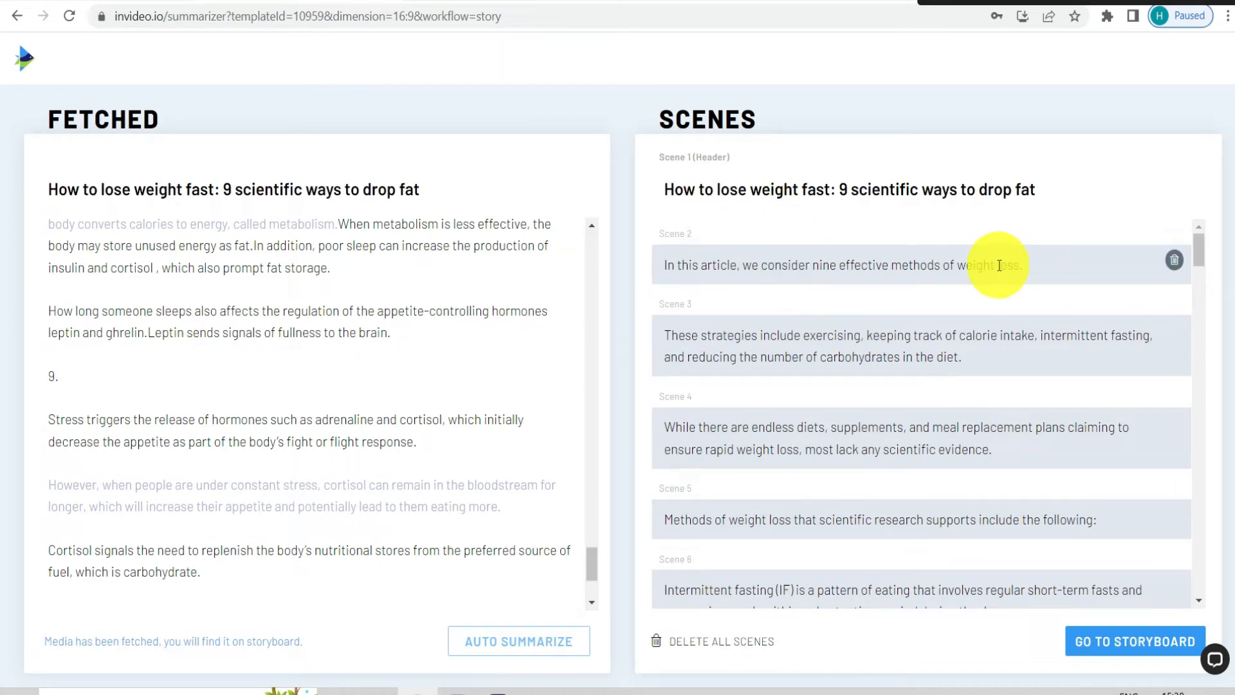
# Change "article" to "video" in Scene 2's sentence and open QuillBot in a new browser tab
pyautogui.moveTo(741, 265); pyautogui.dragTo(936, 266)
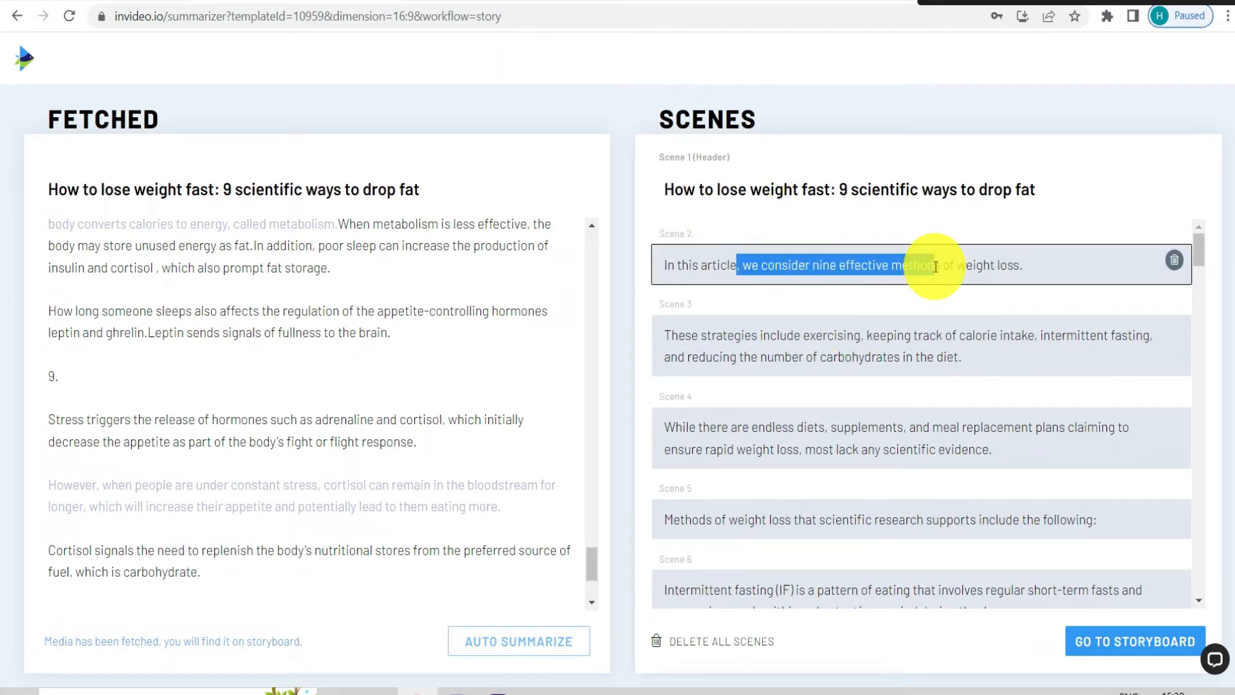
pyautogui.click(936, 266)
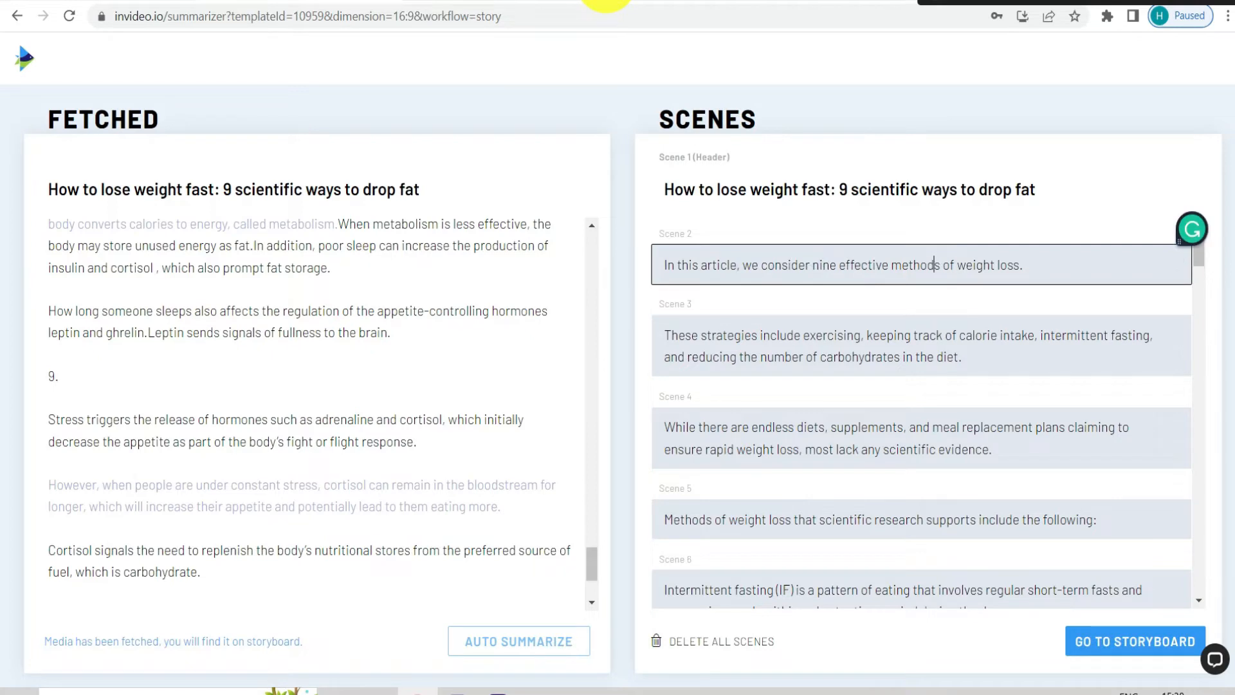
pyautogui.click(606, 0)
pyautogui.click(608, 16)
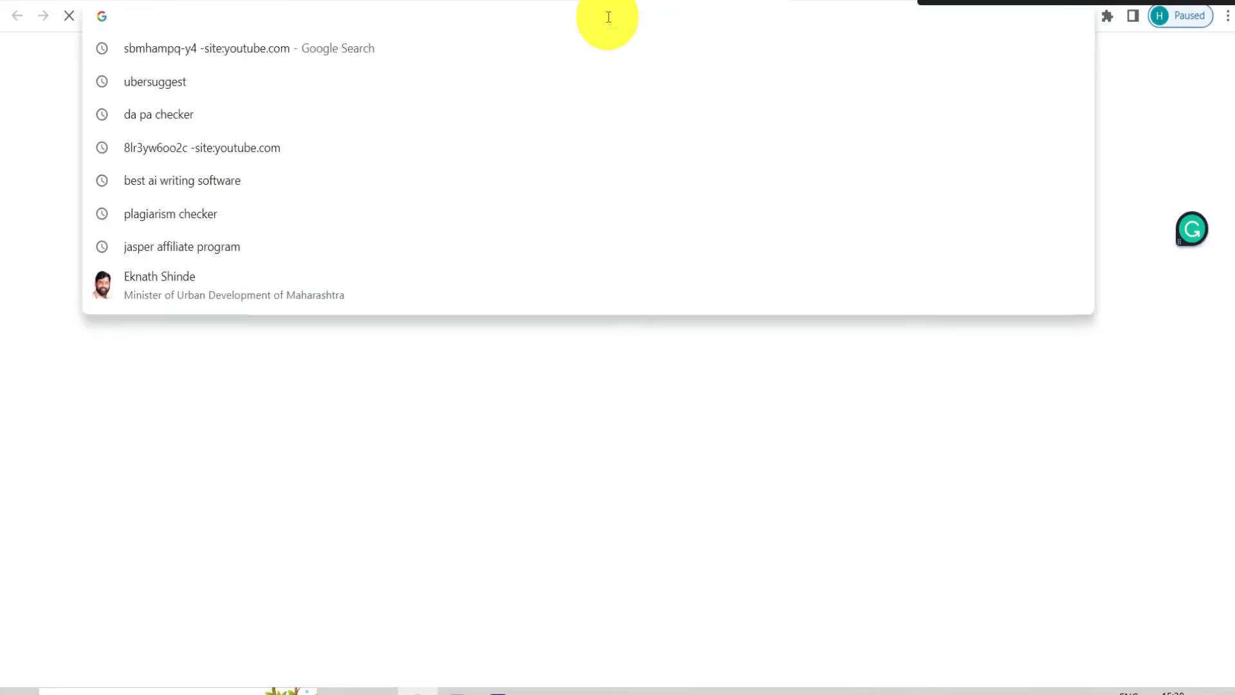
pyautogui.write('quillbot.com')
pyautogui.press('Return')
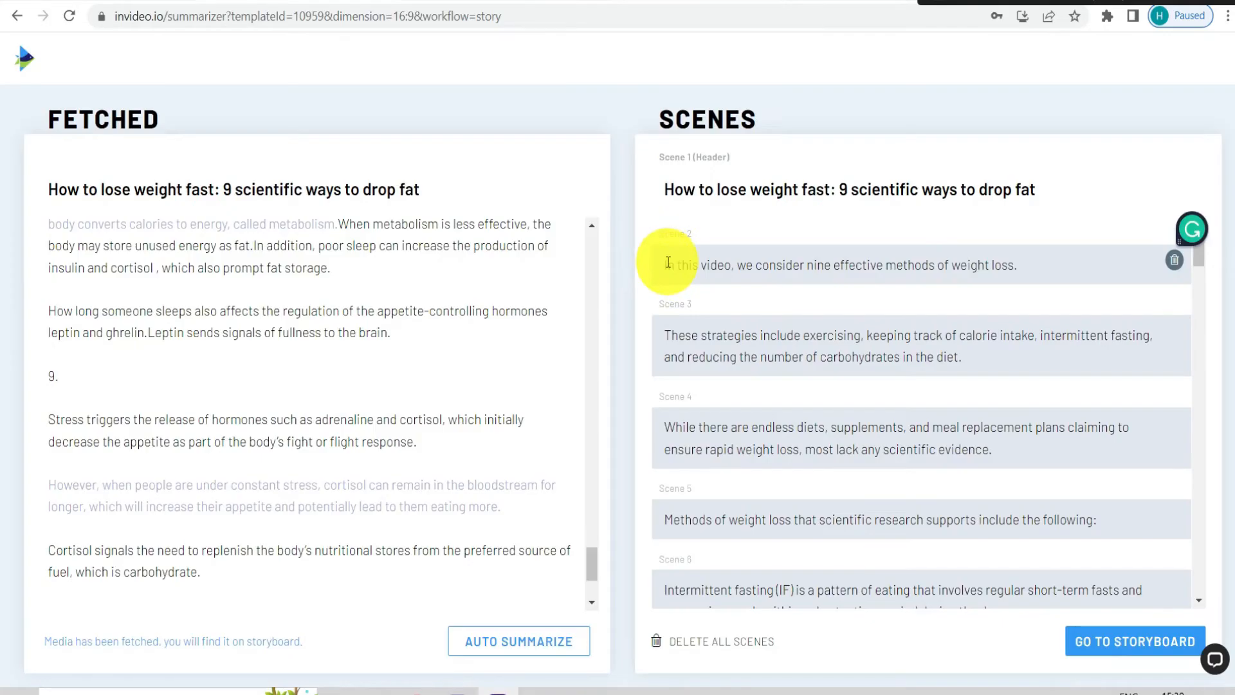
# Paraphrase Scene 2's sentence in QuillBot's Standard mode and replace it with "In this video, we look at nine efficient weight loss techniques."
pyautogui.tripleClick(784, 272)
pyautogui.hotkey('ctrl', 'c')
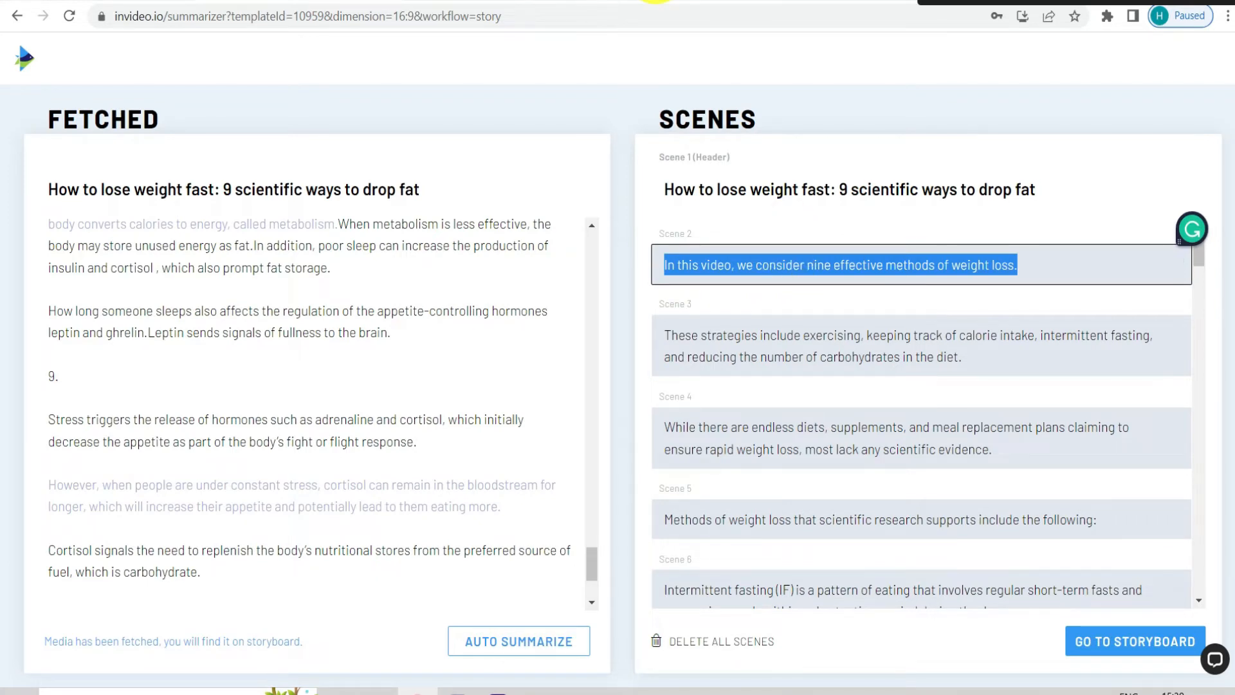
pyautogui.click(657, 1)
pyautogui.hotkey('ctrl', 'v')
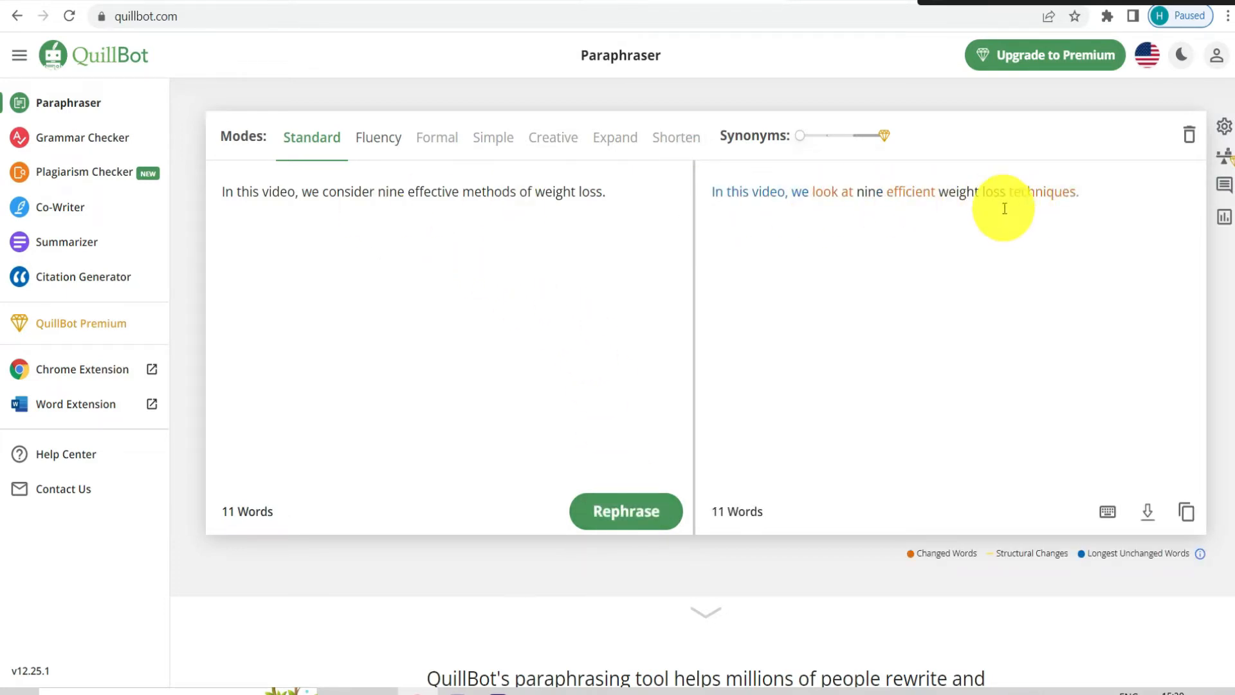
pyautogui.click(1187, 514)
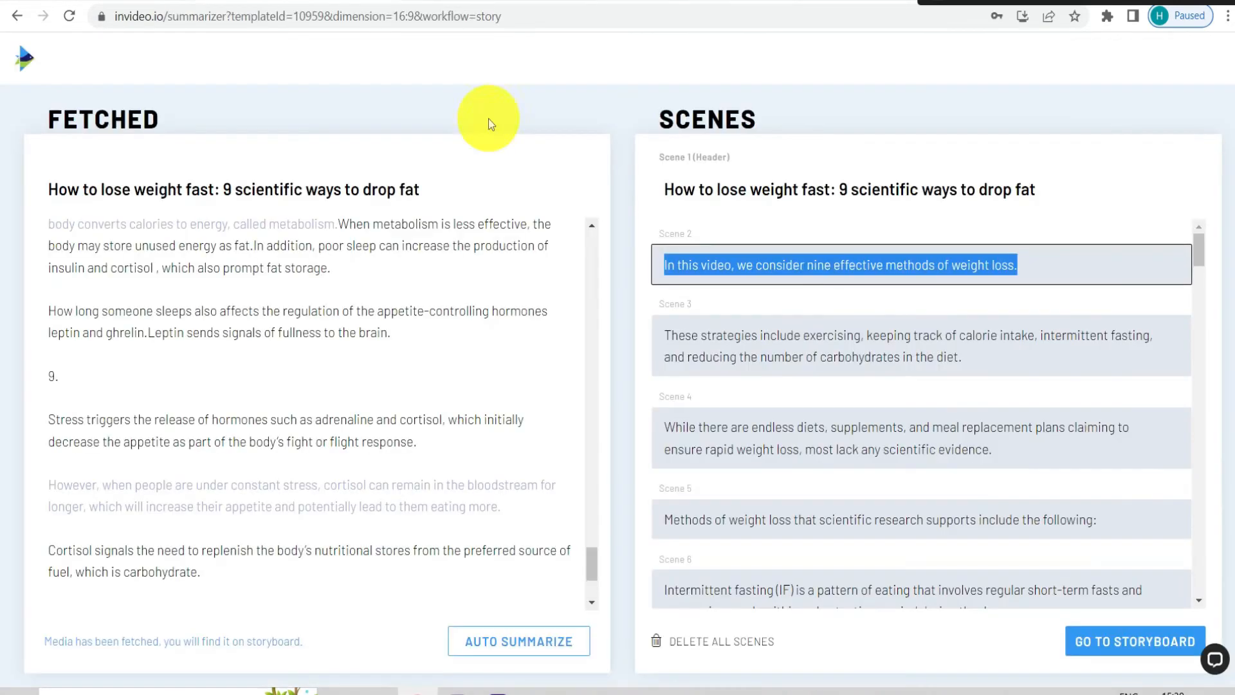
pyautogui.hotkey('ctrl', 'v')
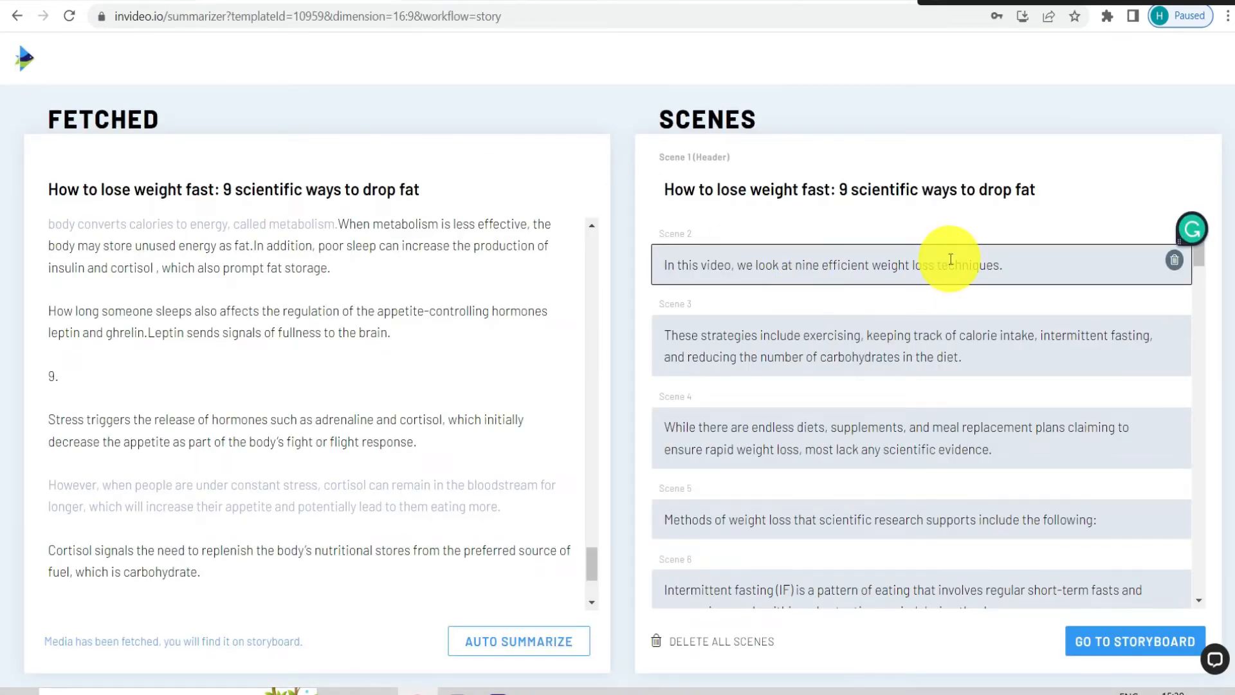
# Delete Scenes 42 and 43 about plant variety and vegetable portions, plus one more scene just above them
pyautogui.scroll(-4, 889, 280)
pyautogui.scroll(-8, 889, 280)
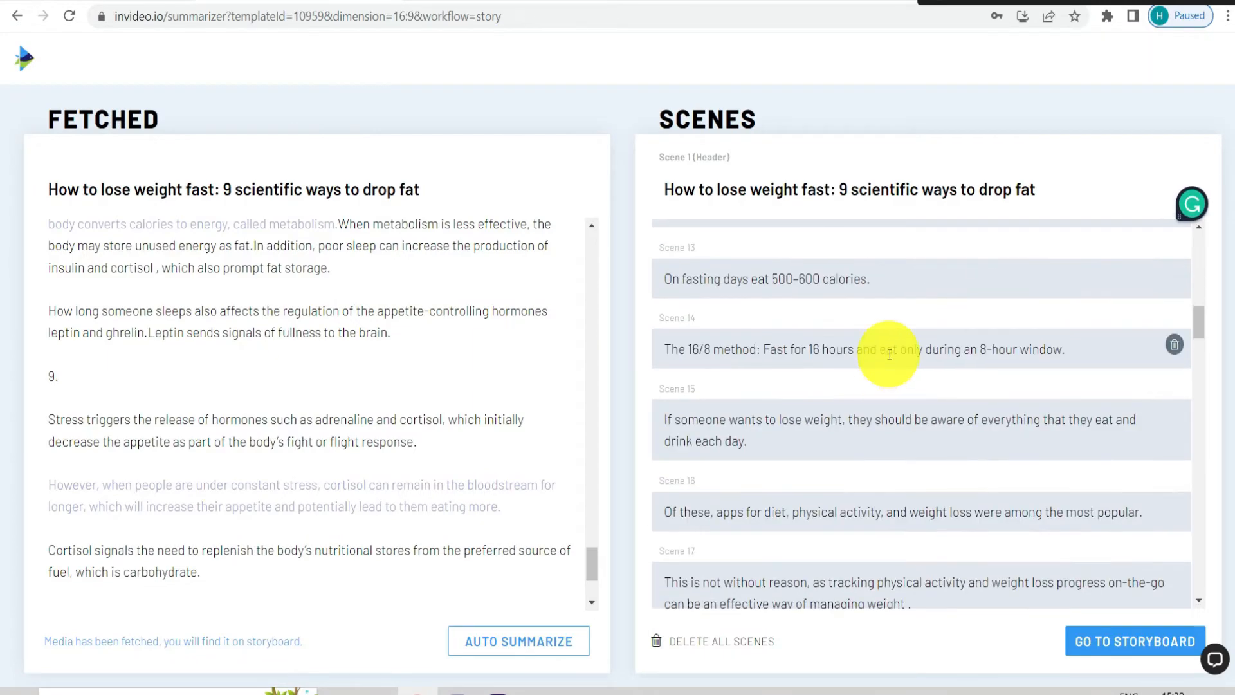
pyautogui.scroll(-20, 937, 277)
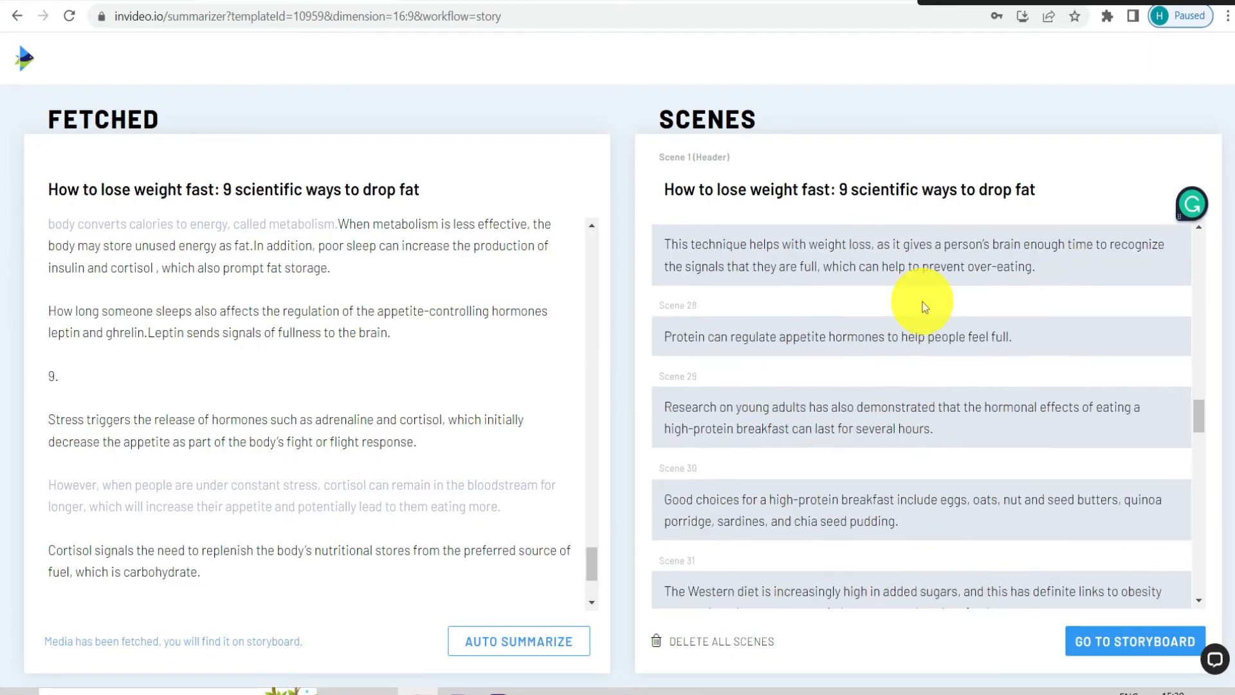
pyautogui.scroll(-7, 938, 345)
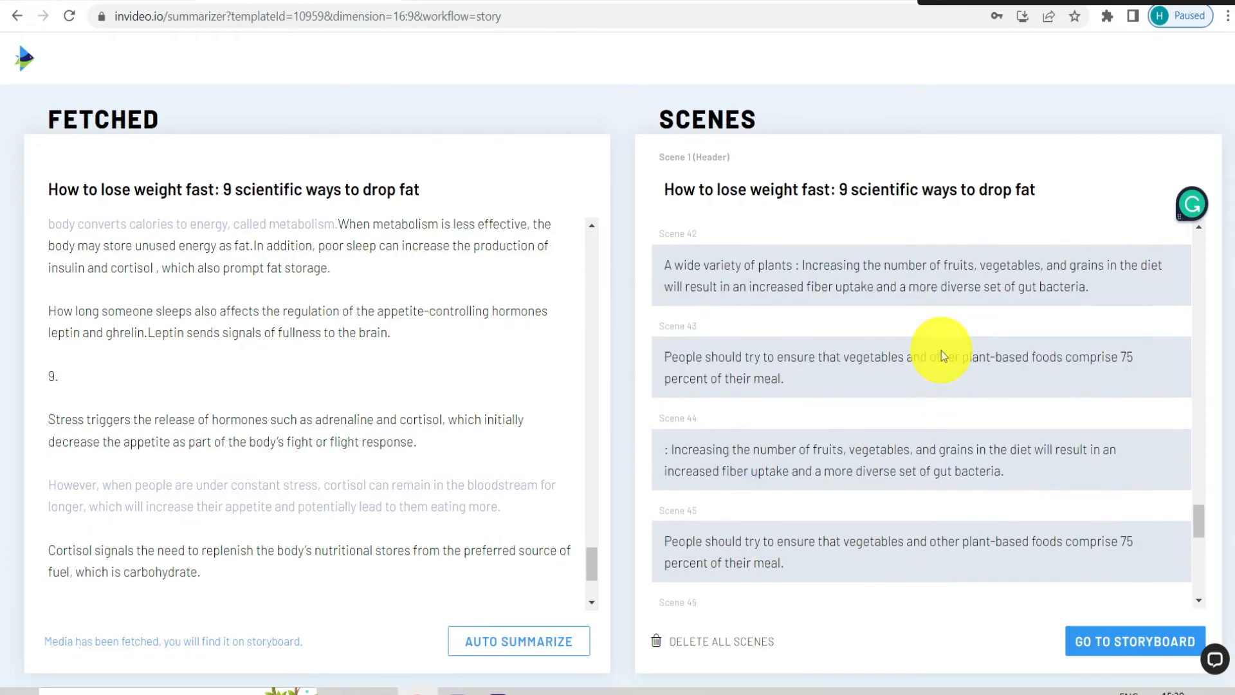
pyautogui.scroll(7, 959, 367)
pyautogui.scroll(-4, 1140, 445)
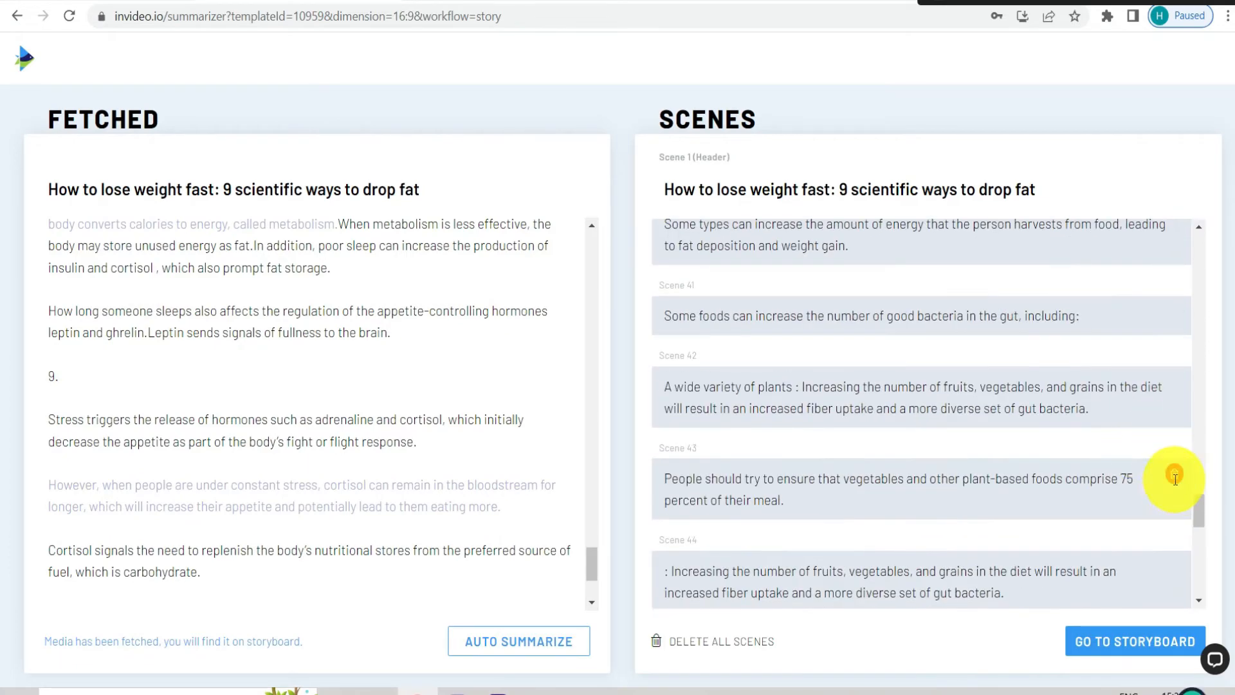
pyautogui.click(1175, 473)
pyautogui.click(1181, 391)
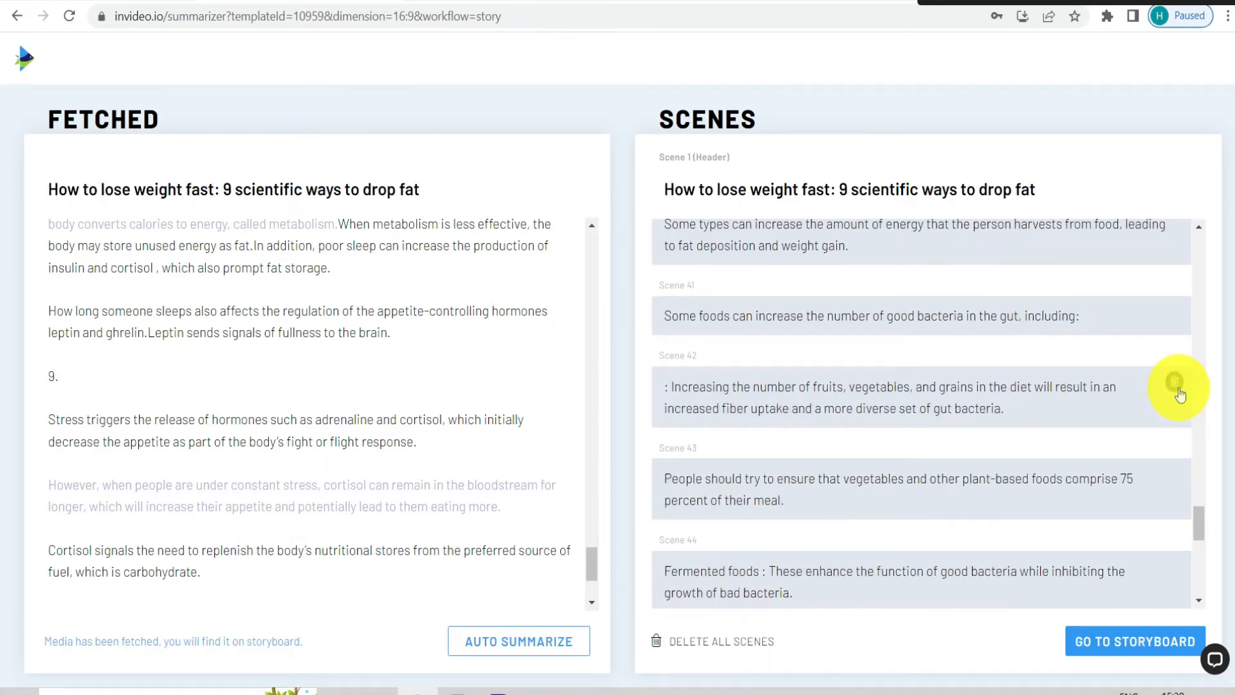
pyautogui.scroll(4, 1181, 393)
pyautogui.click(1176, 391)
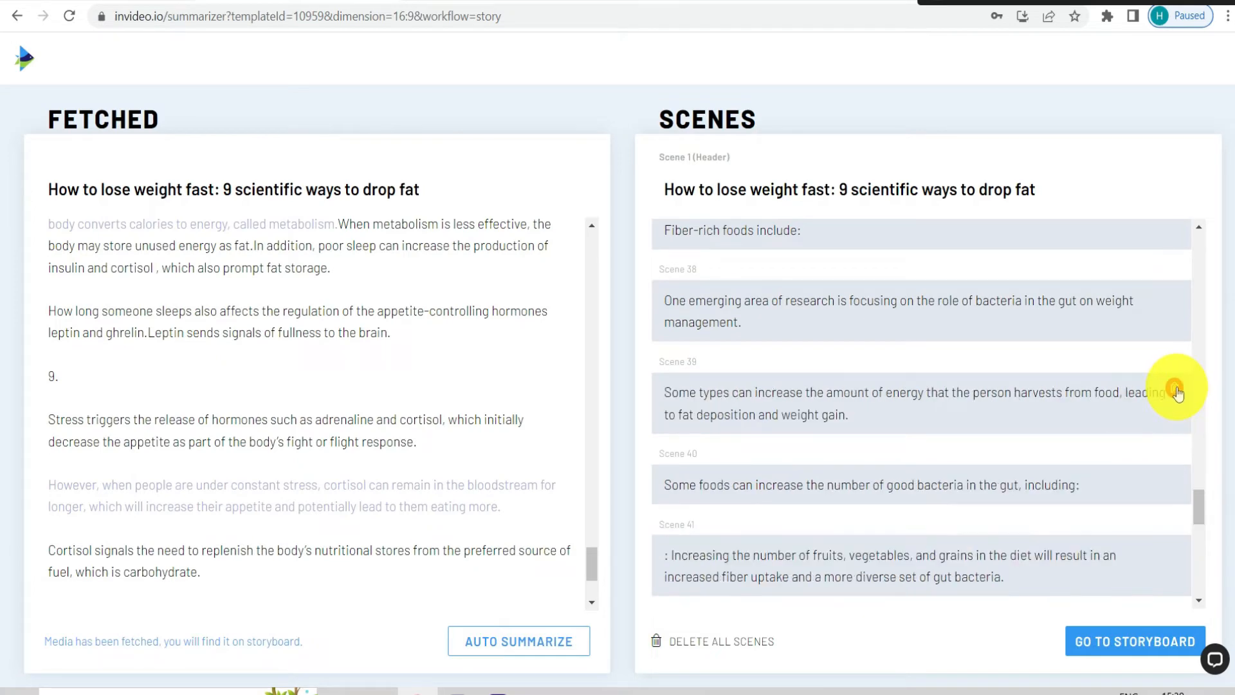
# Continue with the edited scenes to the storyboard, accepting the notice about script length
pyautogui.scroll(15, 984, 411)
pyautogui.scroll(5, 988, 404)
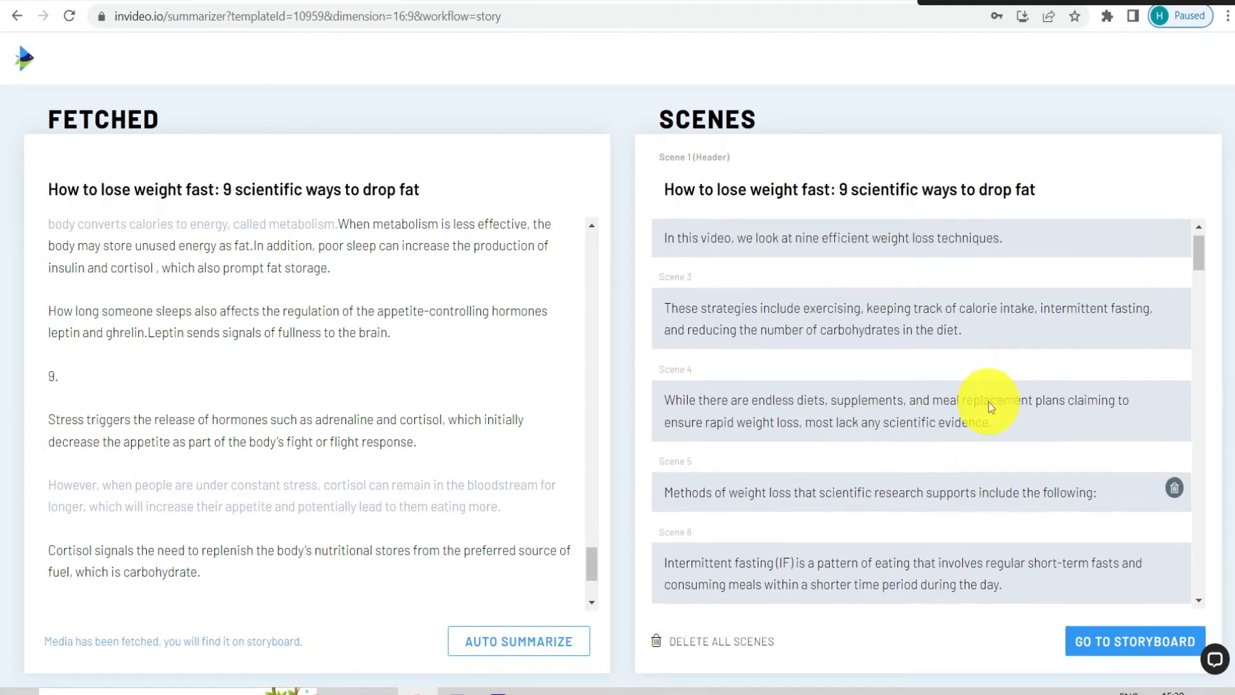
pyautogui.click(1115, 647)
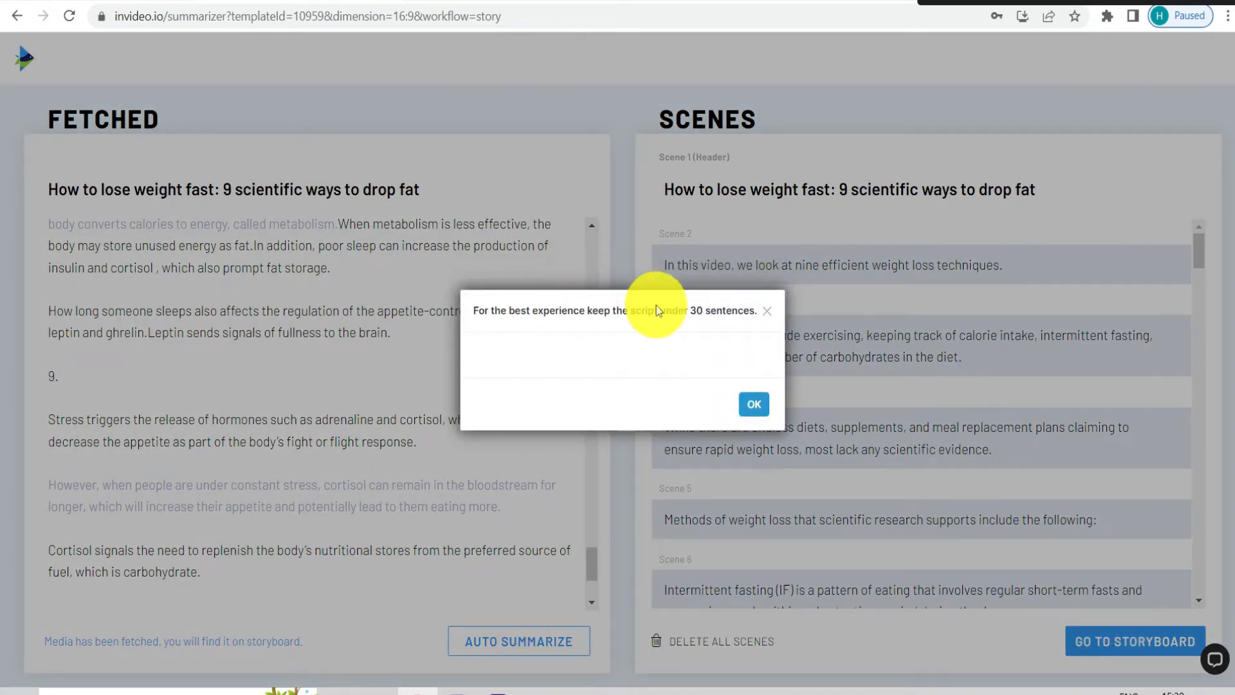
pyautogui.click(762, 399)
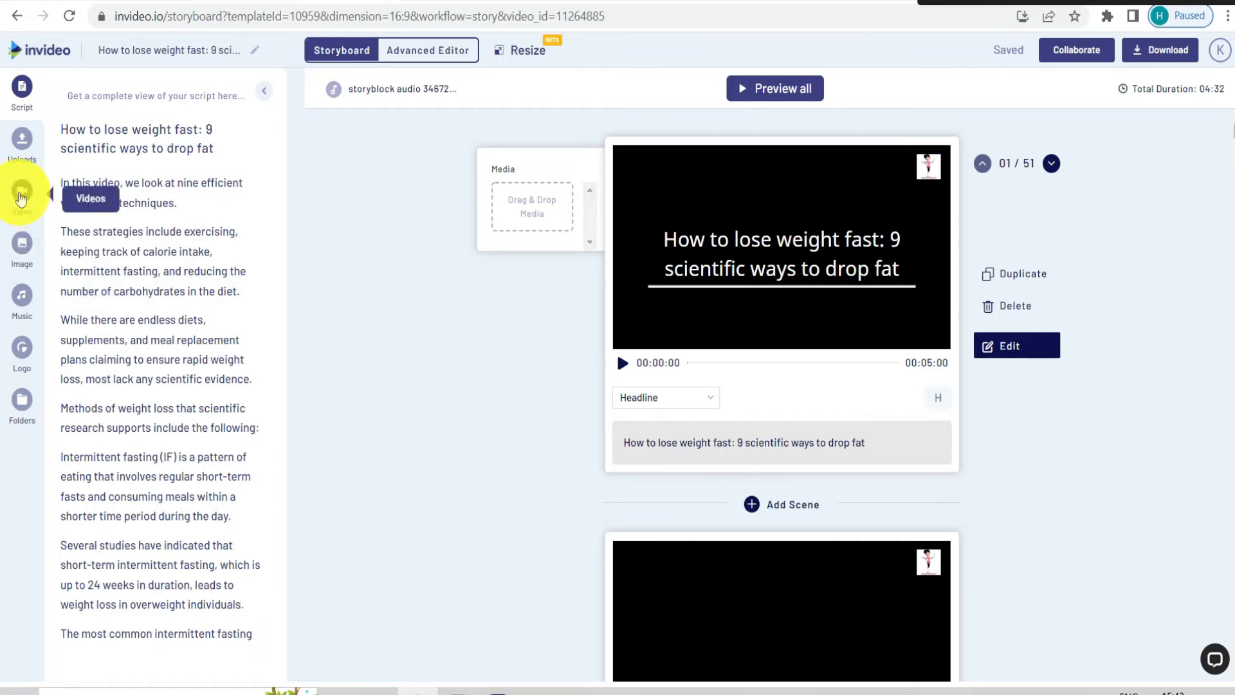
# Search the stock videos for "lose weight", using the words from scene 1's headline, and exclude premium media from the results
pyautogui.click(21, 196)
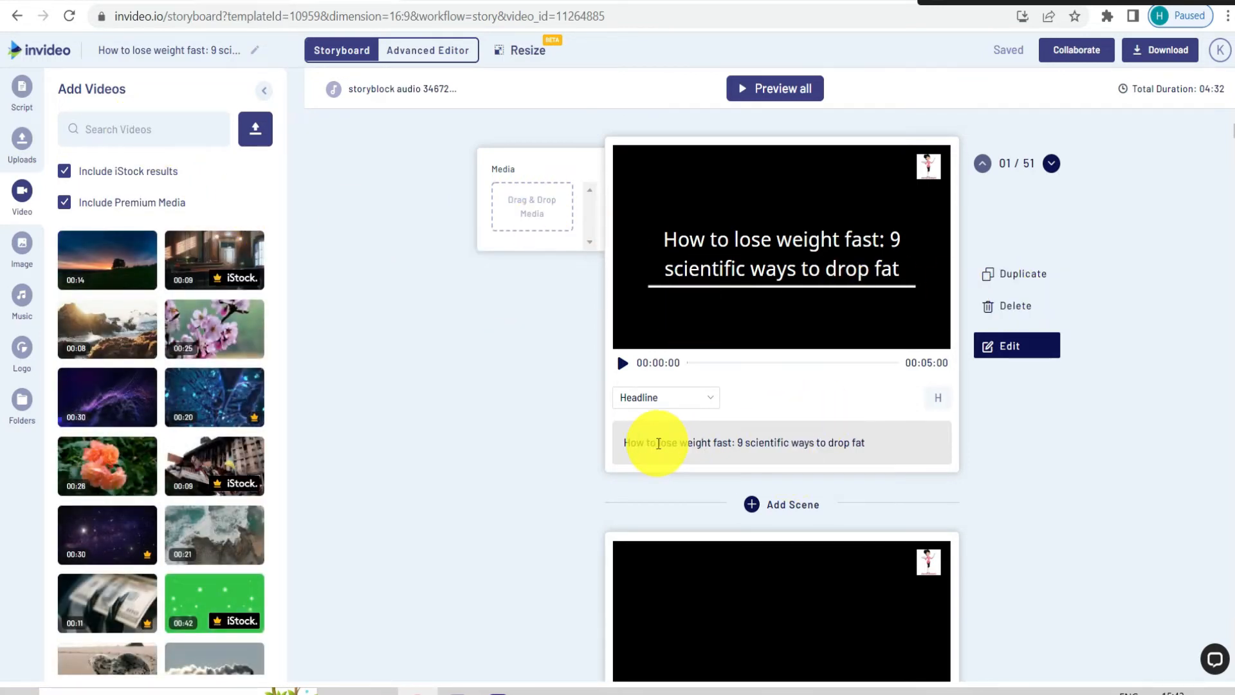
pyautogui.moveTo(657, 443); pyautogui.dragTo(710, 447)
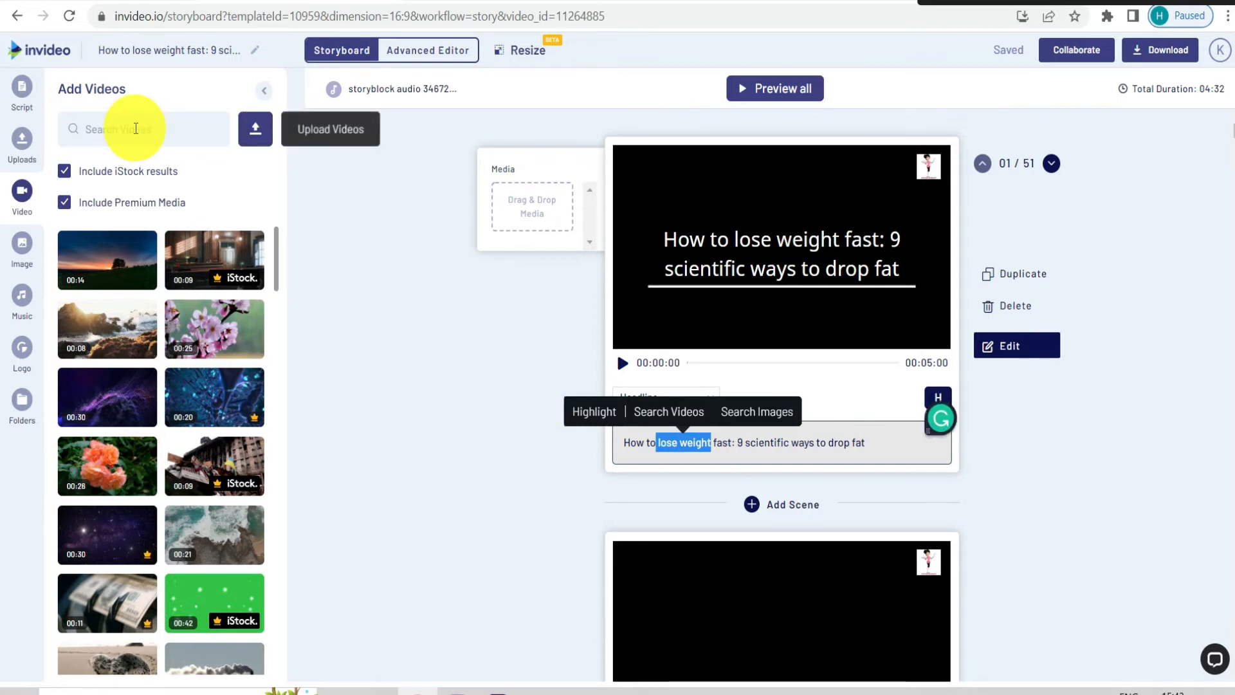
pyautogui.click(136, 128)
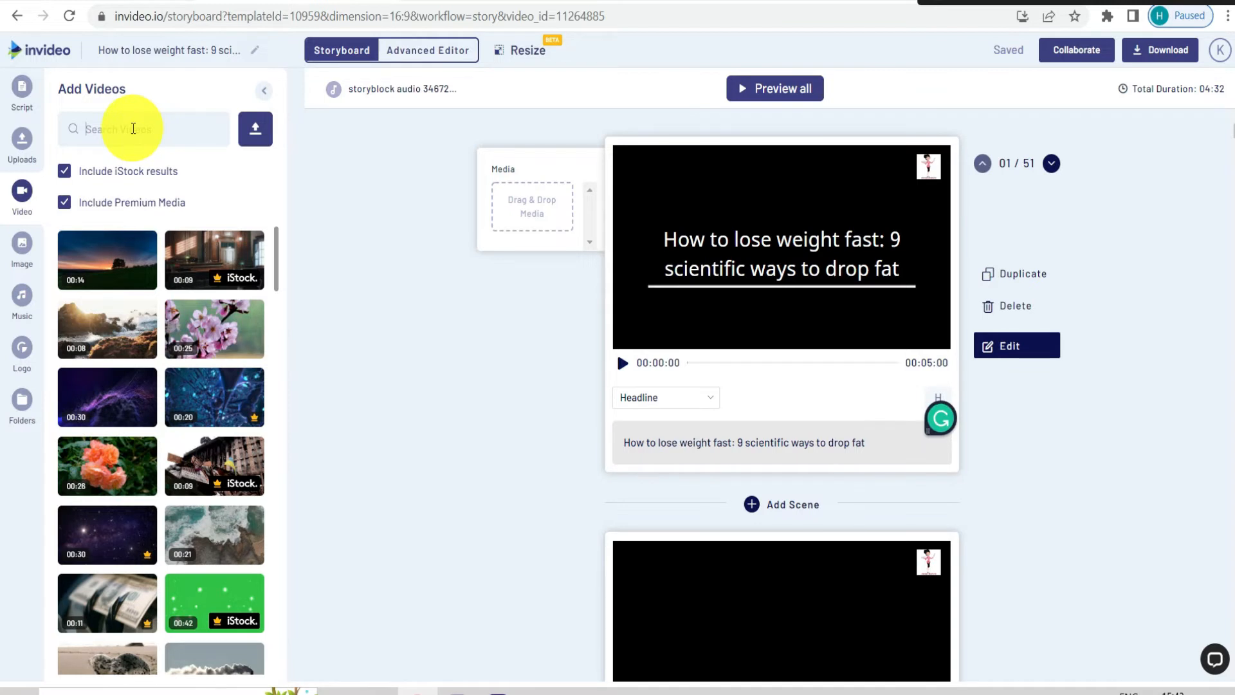
pyautogui.hotkey('ctrl', 'v')
pyautogui.press('Return')
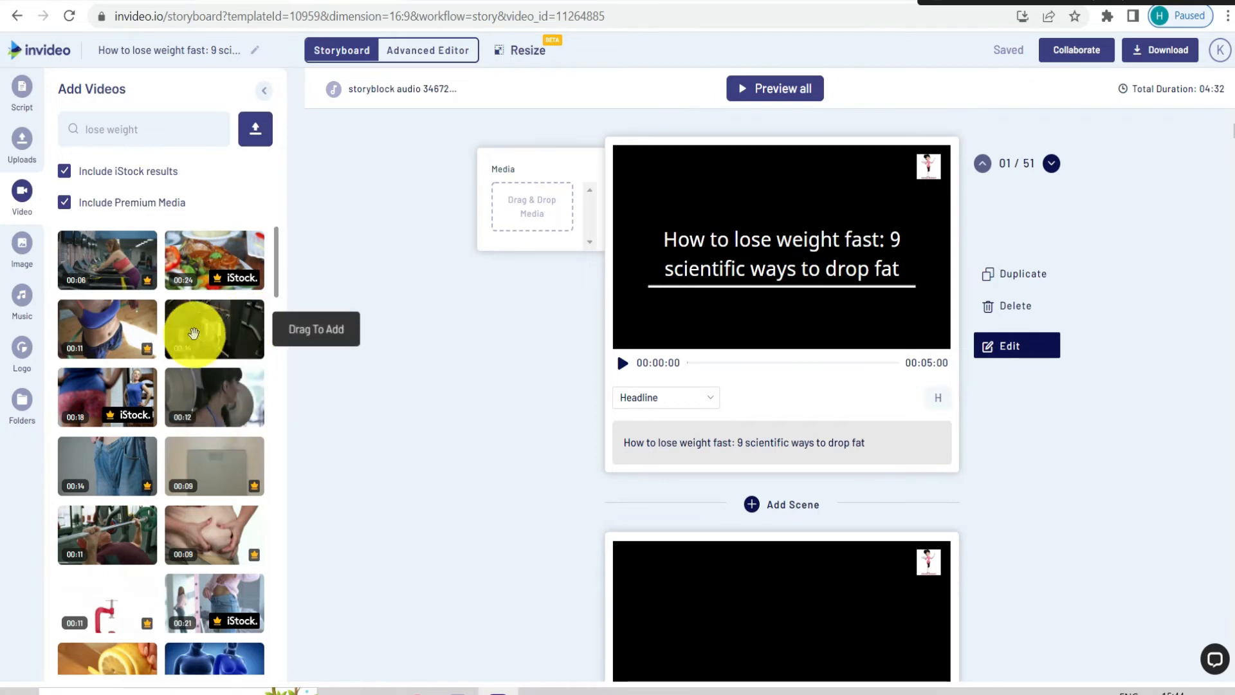
pyautogui.scroll(-4, 151, 425)
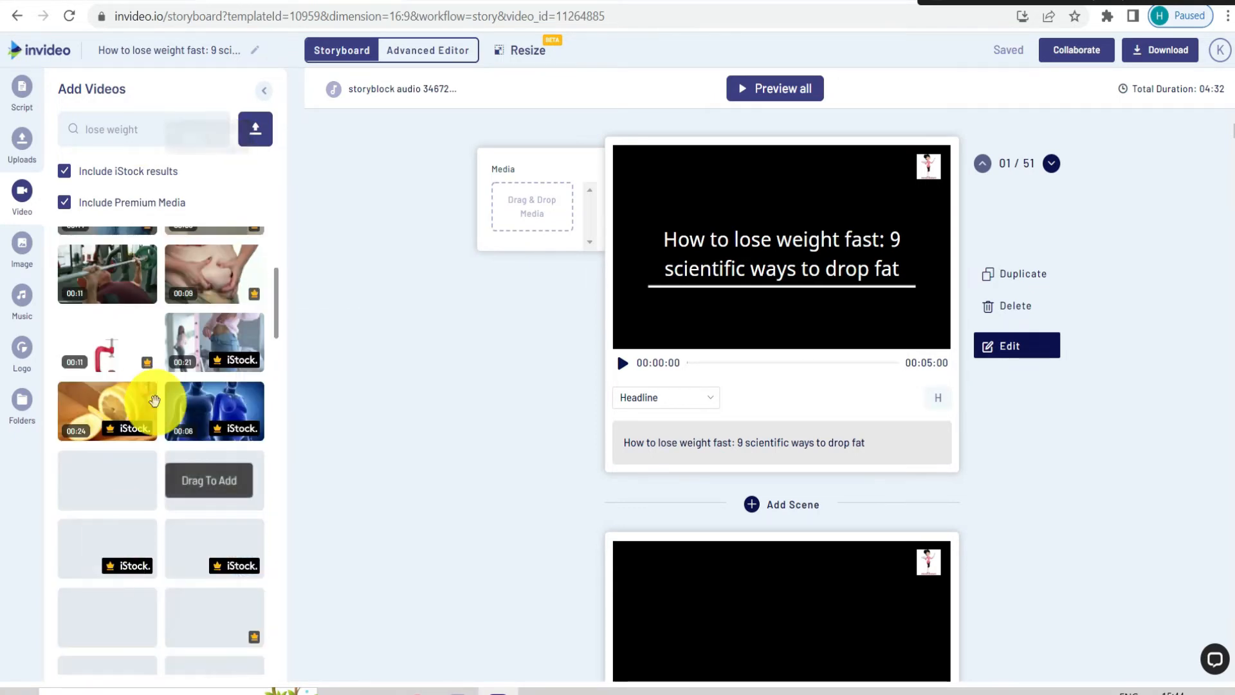
pyautogui.scroll(4, 148, 456)
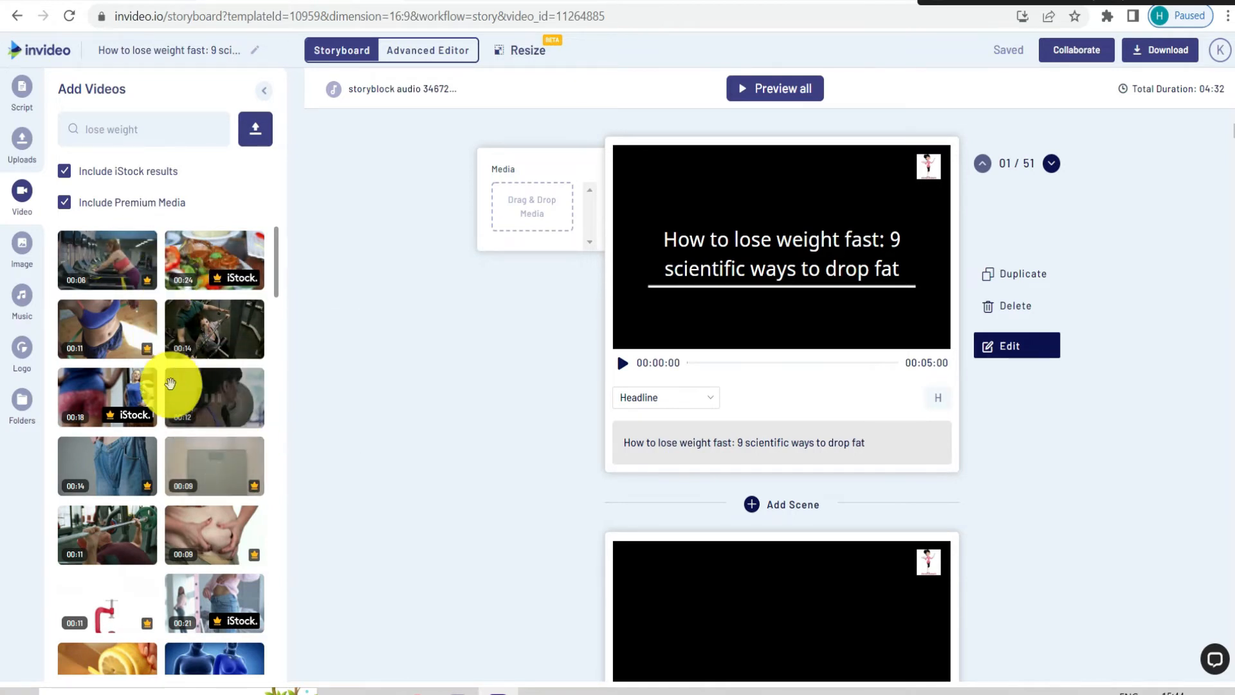
pyautogui.click(64, 203)
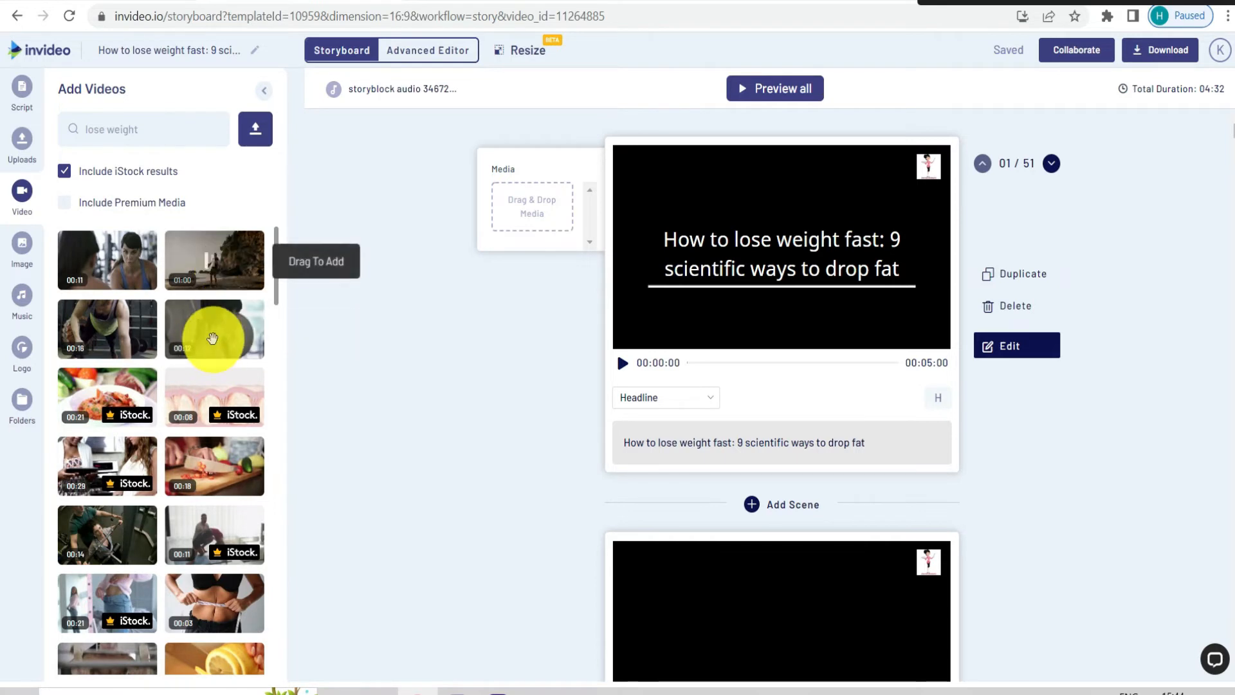
# Add the clip of the woman lifting a barbell to scene 1, using its whole 00:11:60 duration
pyautogui.moveTo(267, 323); pyautogui.dragTo(540, 220)
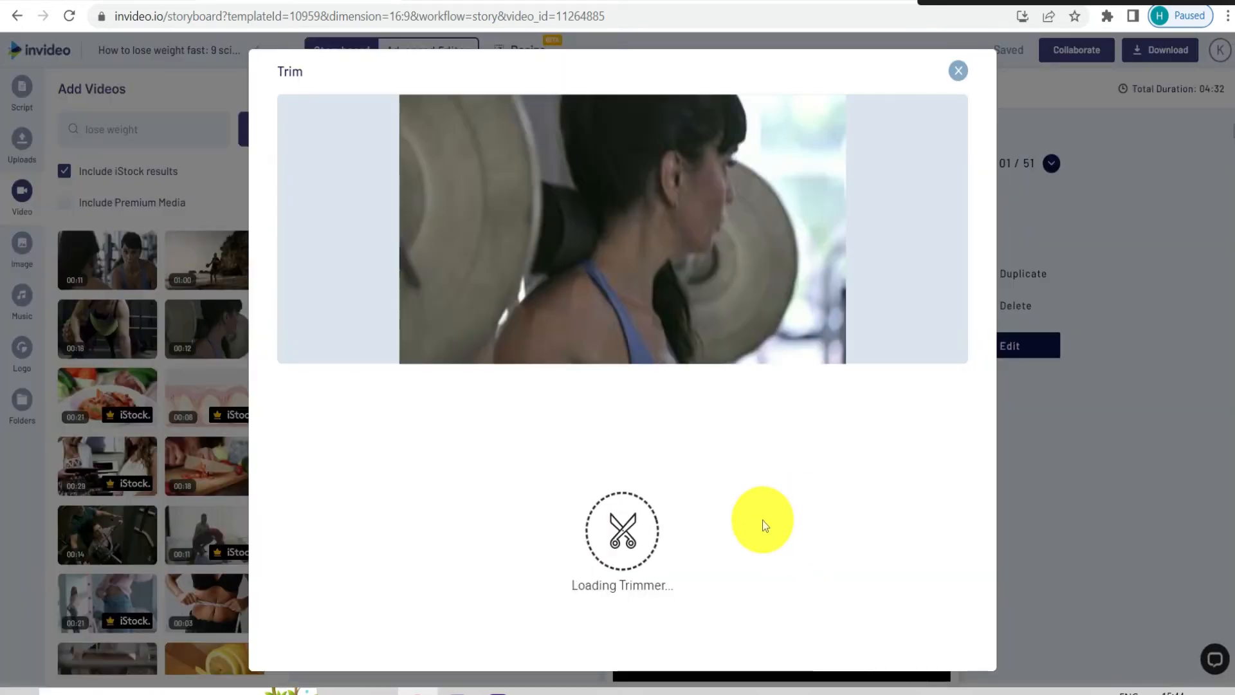
pyautogui.click(762, 520)
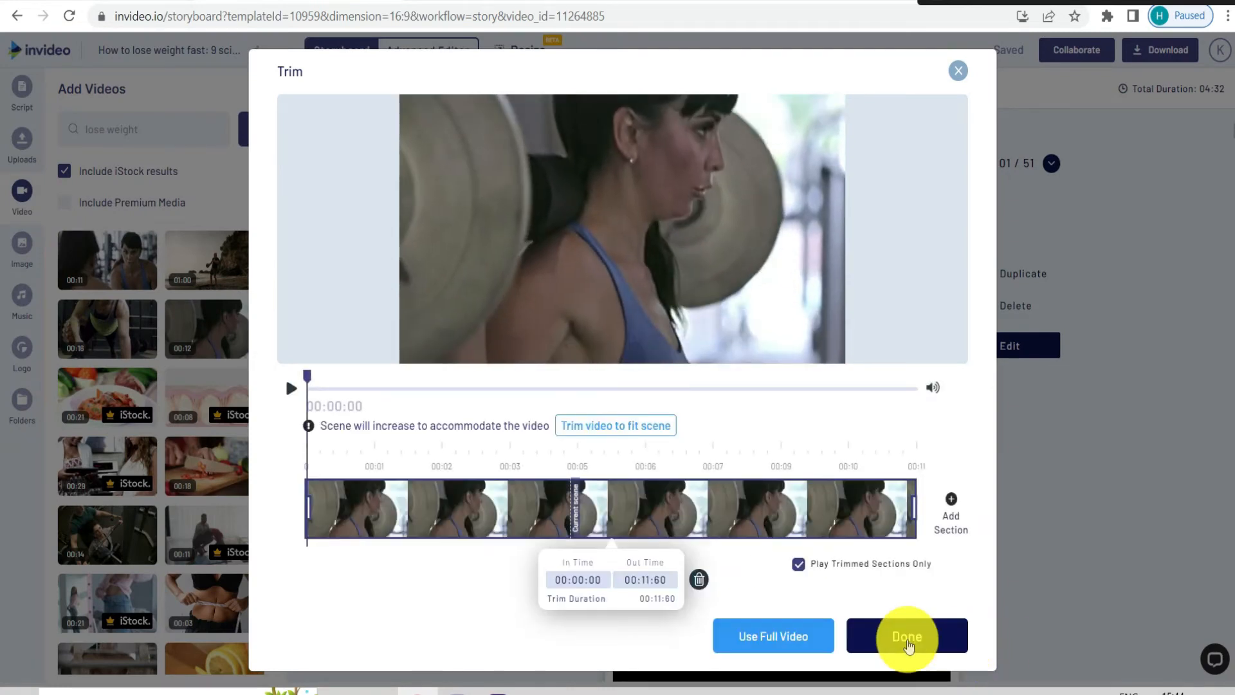
pyautogui.click(908, 635)
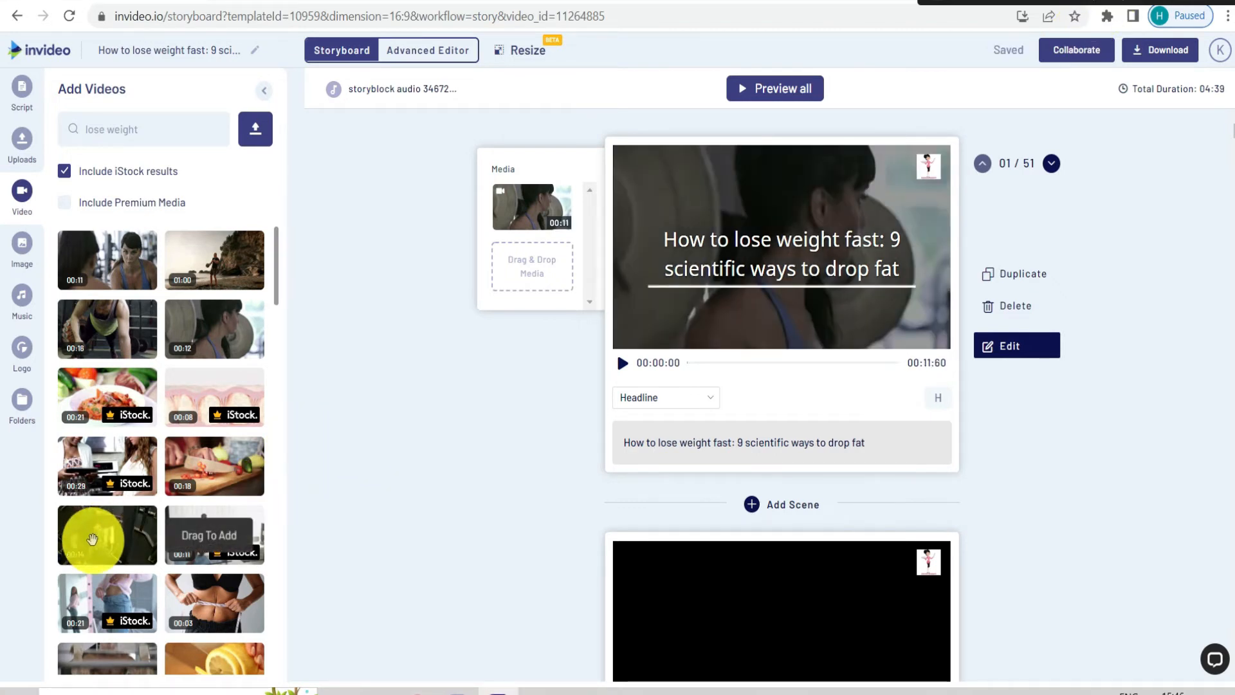
# Try to add the 00:14 gym clip to scene 2 and review the media in the storyboard scenes around scene 11
pyautogui.scroll(-2, 523, 485)
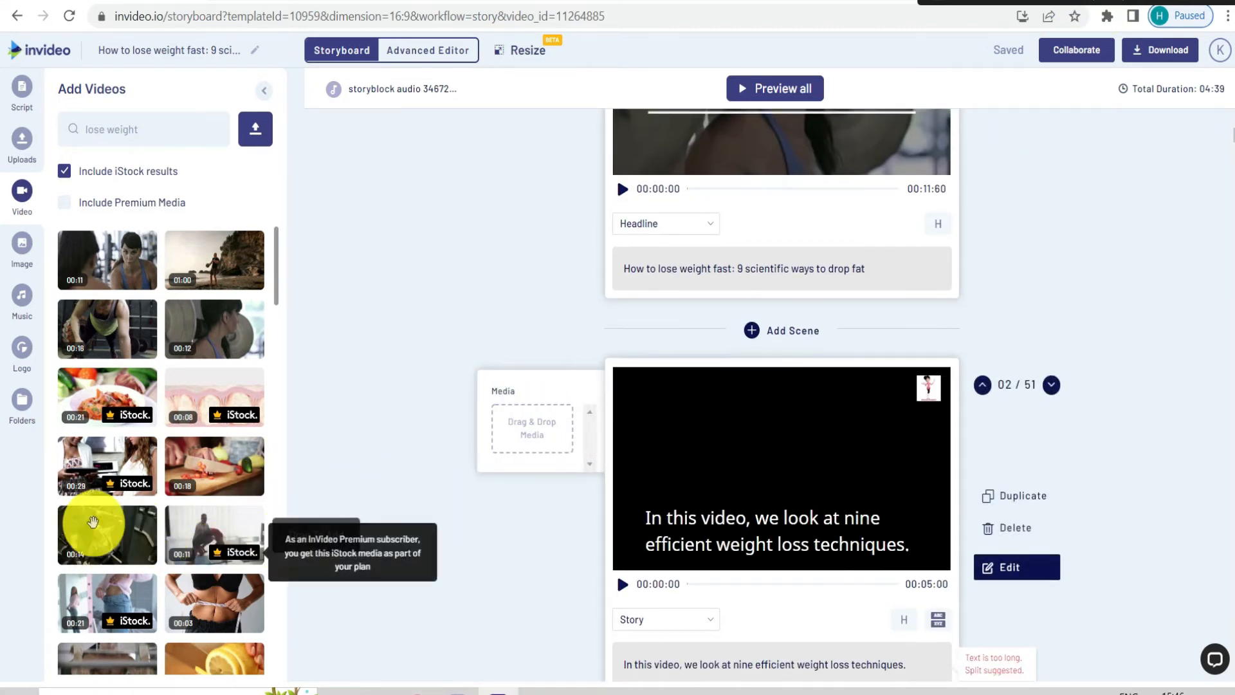
pyautogui.moveTo(110, 523); pyautogui.dragTo(543, 441)
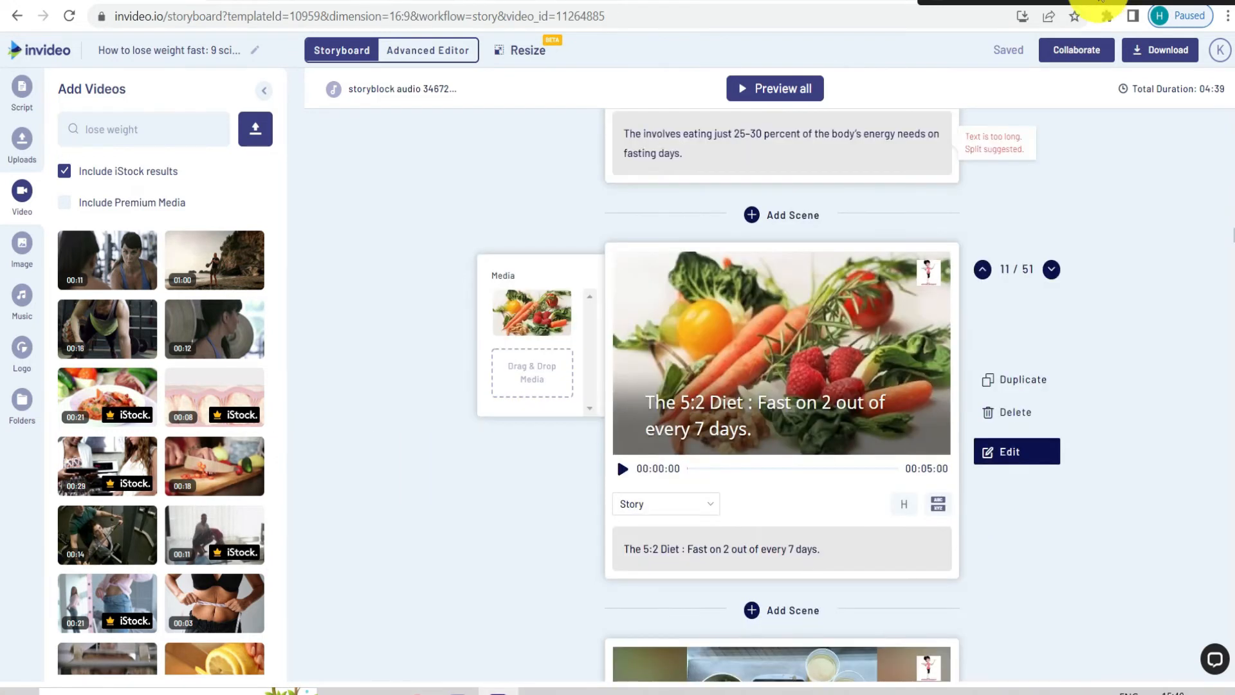
pyautogui.scroll(-3, 712, 331)
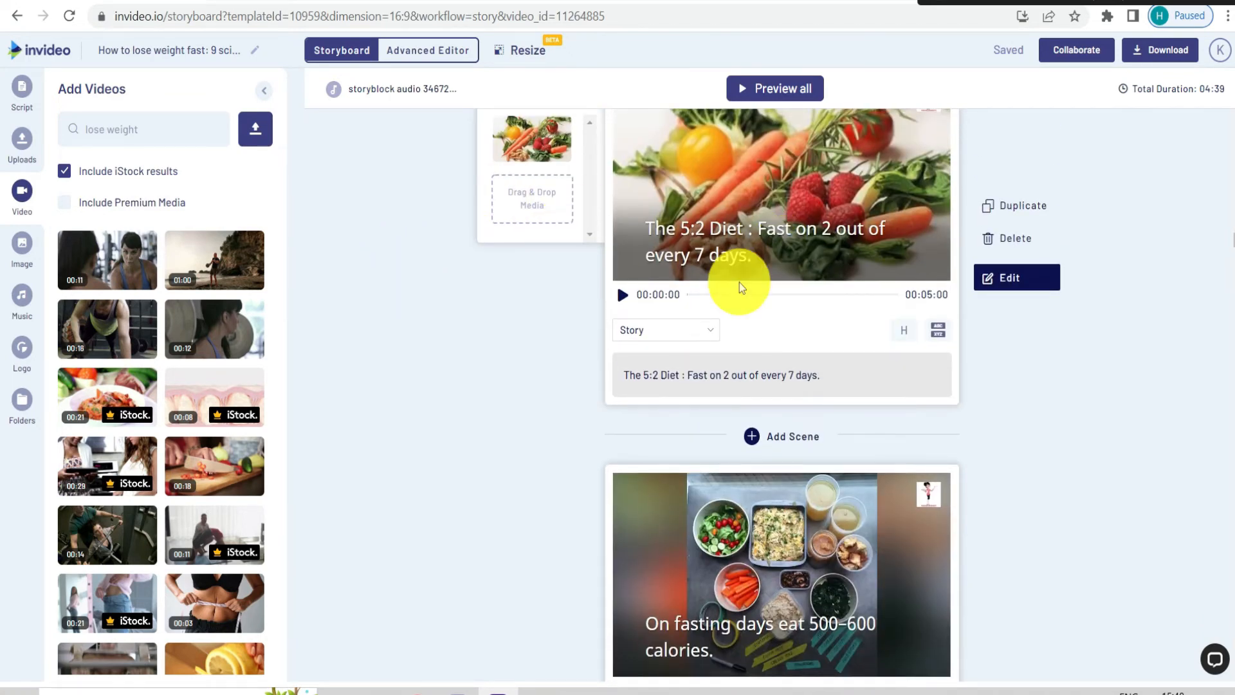
pyautogui.scroll(-5, 622, 331)
pyautogui.scroll(-4, 707, 347)
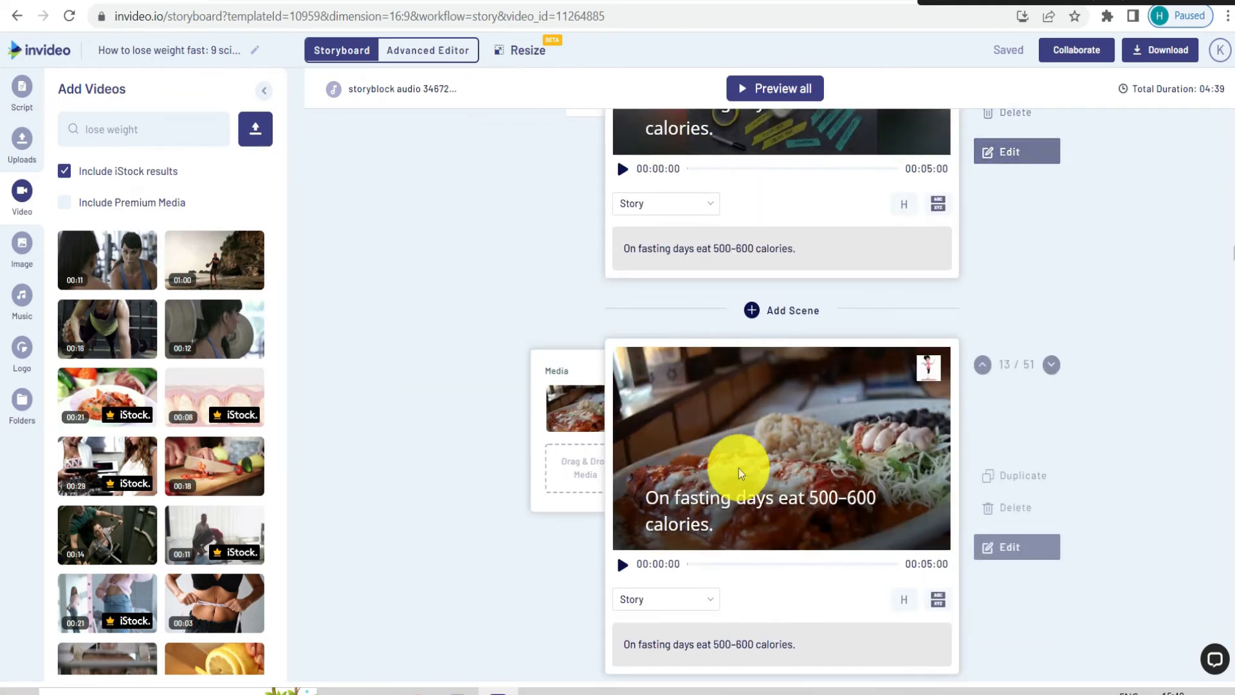
pyautogui.scroll(5, 707, 412)
pyautogui.scroll(20, 755, 424)
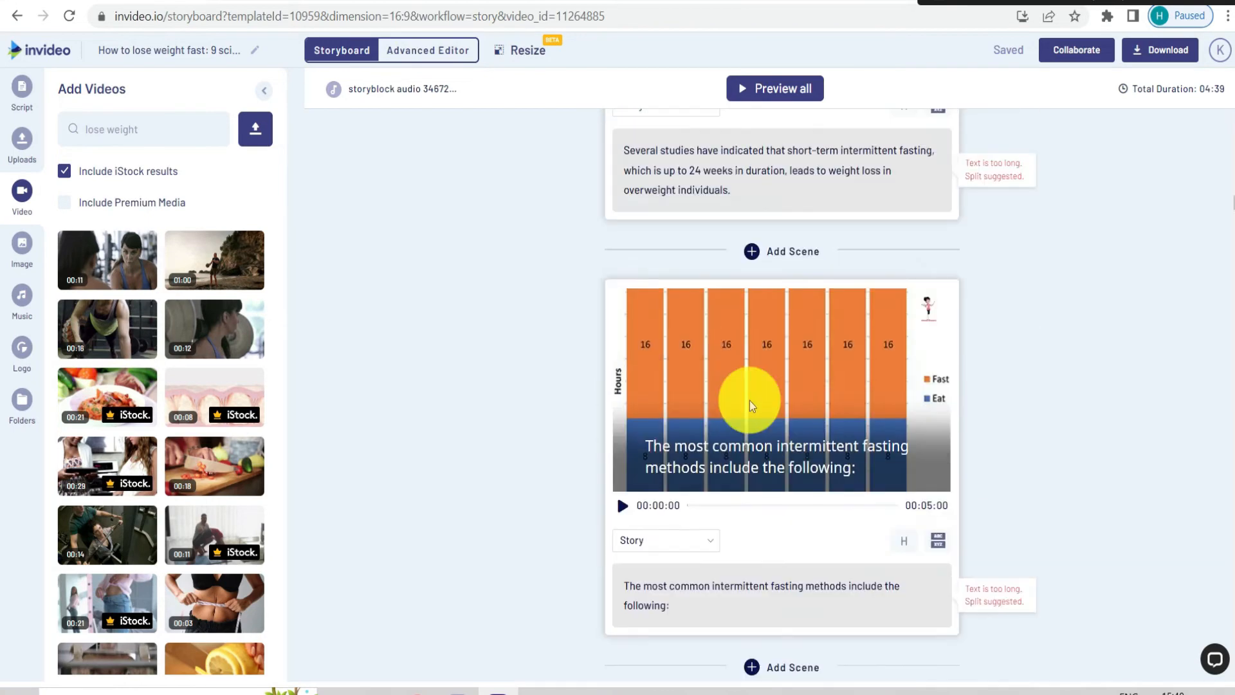
pyautogui.scroll(7, 747, 400)
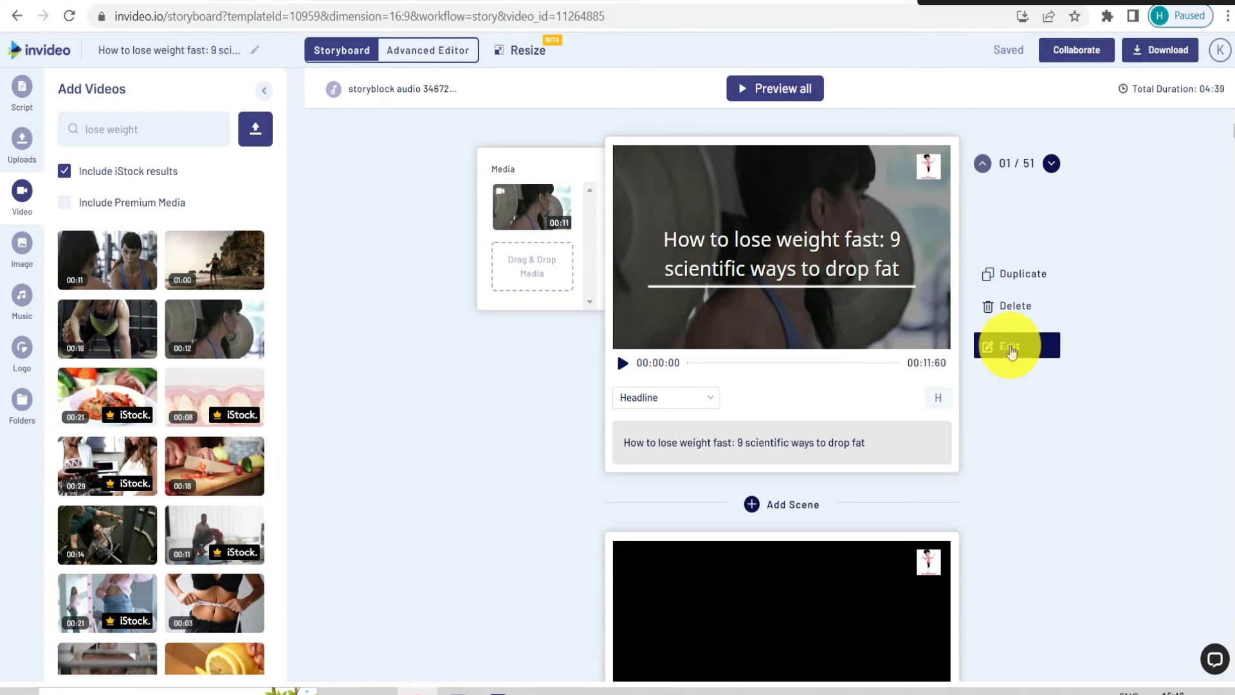
# In scene 1's full editor, view the voice-over options and move the headline text lower in the frame
pyautogui.click(1011, 352)
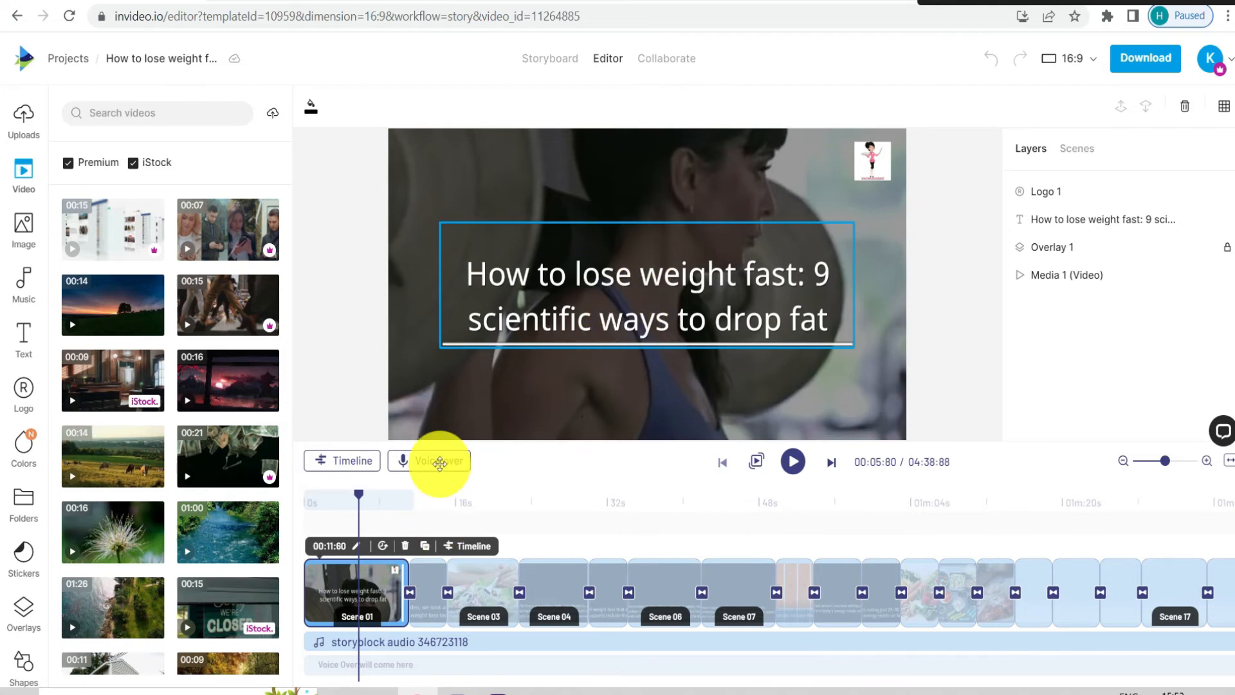
pyautogui.click(428, 472)
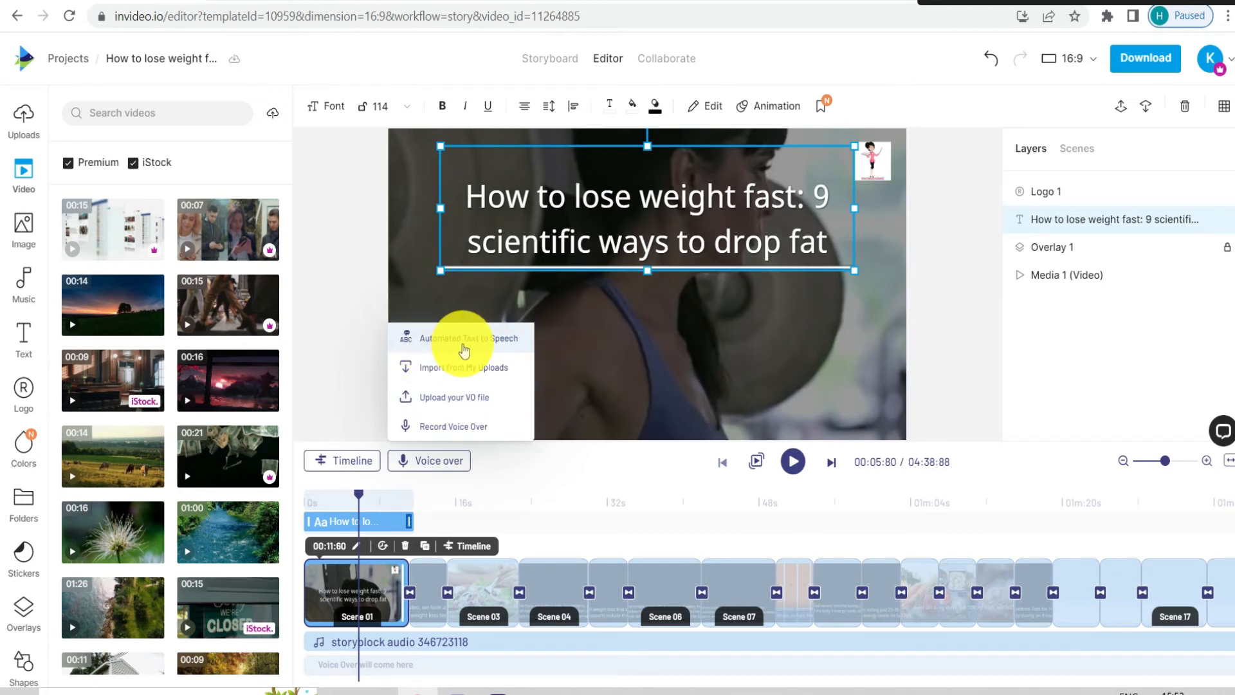
pyautogui.click(354, 295)
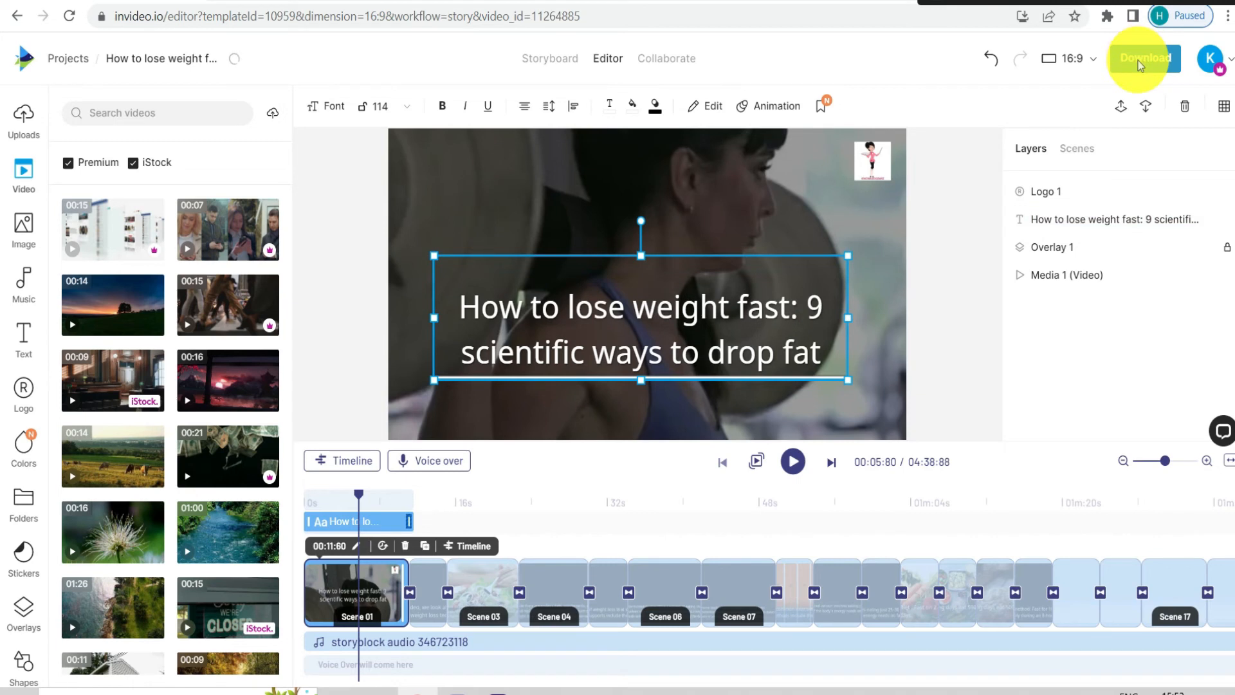
# Open the video's export settings, check the available resolutions and keep 1080p selected
pyautogui.click(1139, 64)
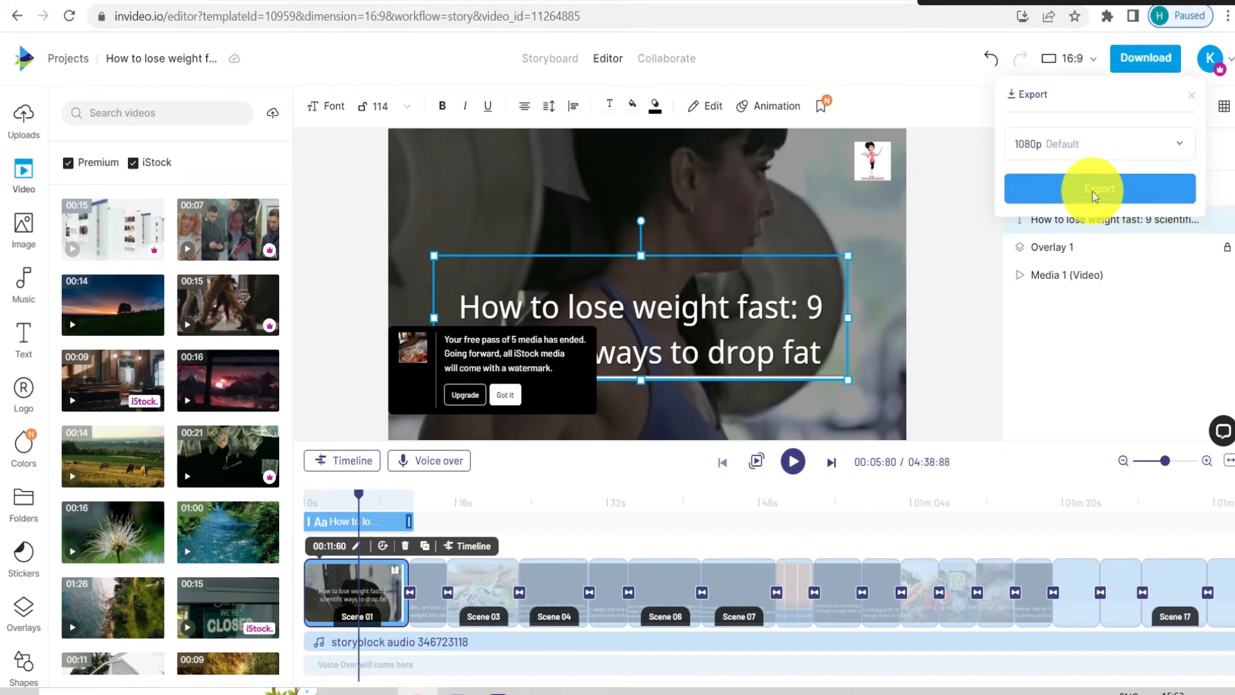
pyautogui.click(1085, 150)
pyautogui.click(1062, 142)
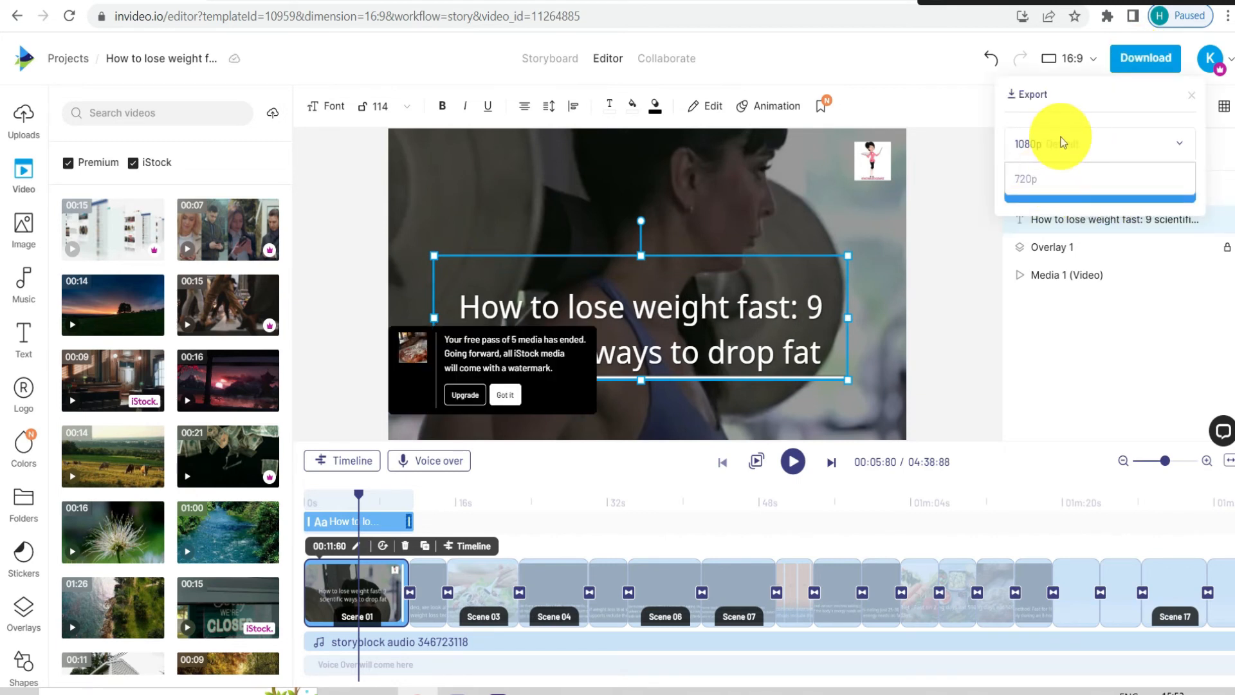
pyautogui.click(1081, 138)
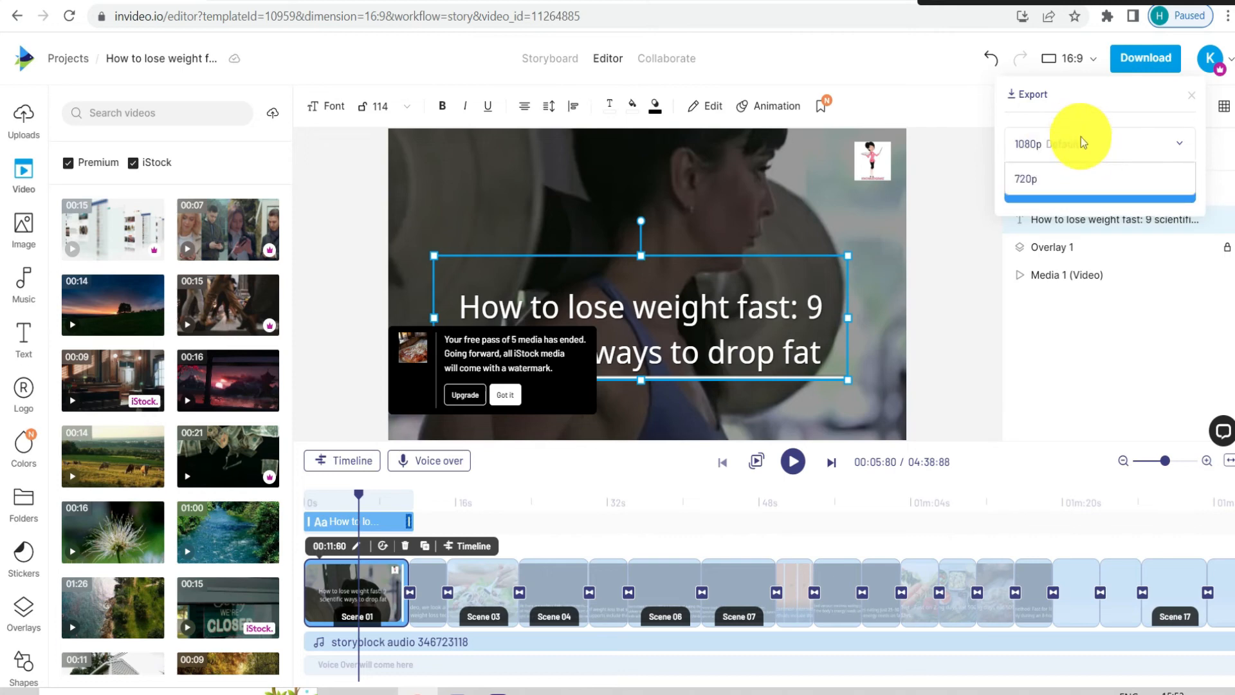
pyautogui.click(1080, 138)
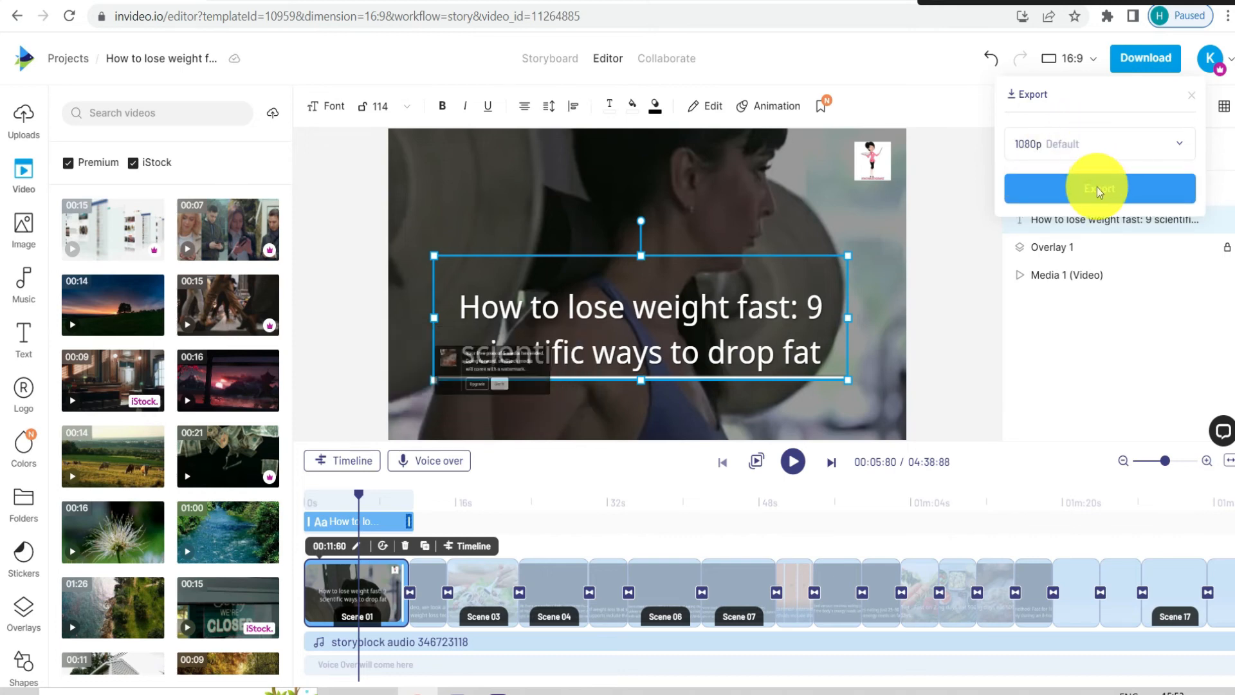